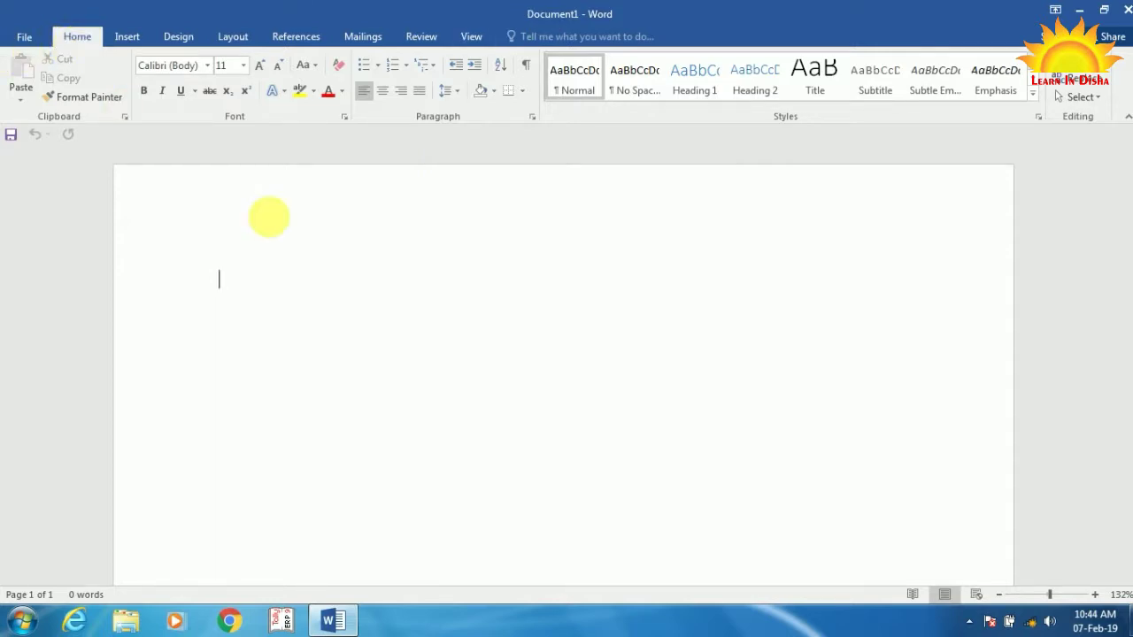
Type the word 'Computer' on the first line of the blank document.
type("P")
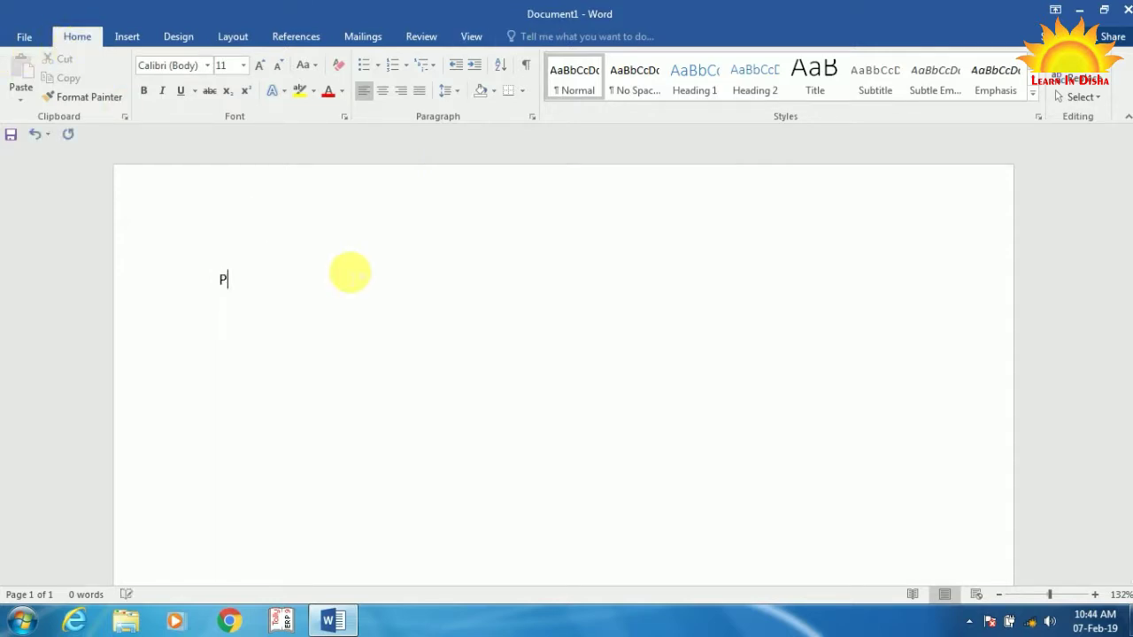
key("BackSpace")
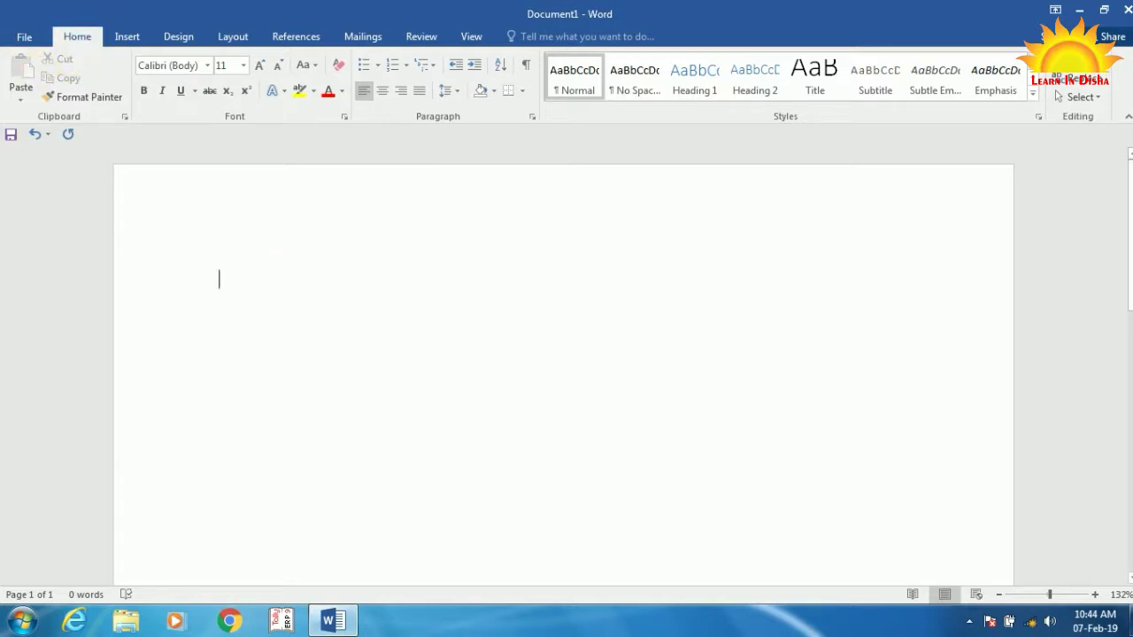
type("Computer")
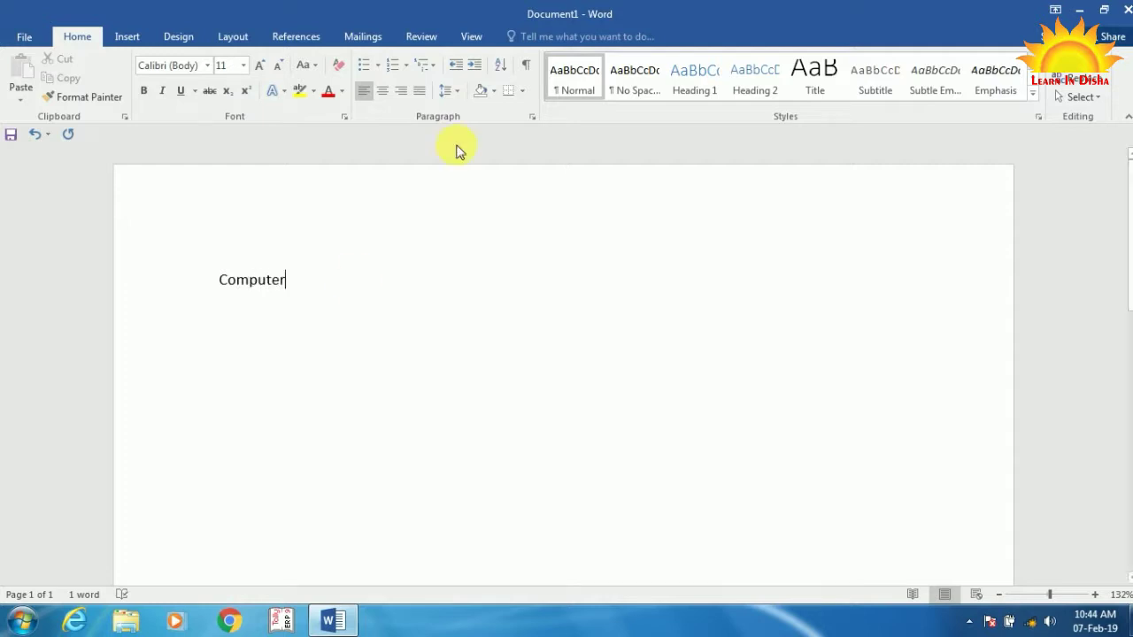
Cut 'Computer' from the first line and paste it several lines lower.
left_click_drag(341, 278, 168, 269)
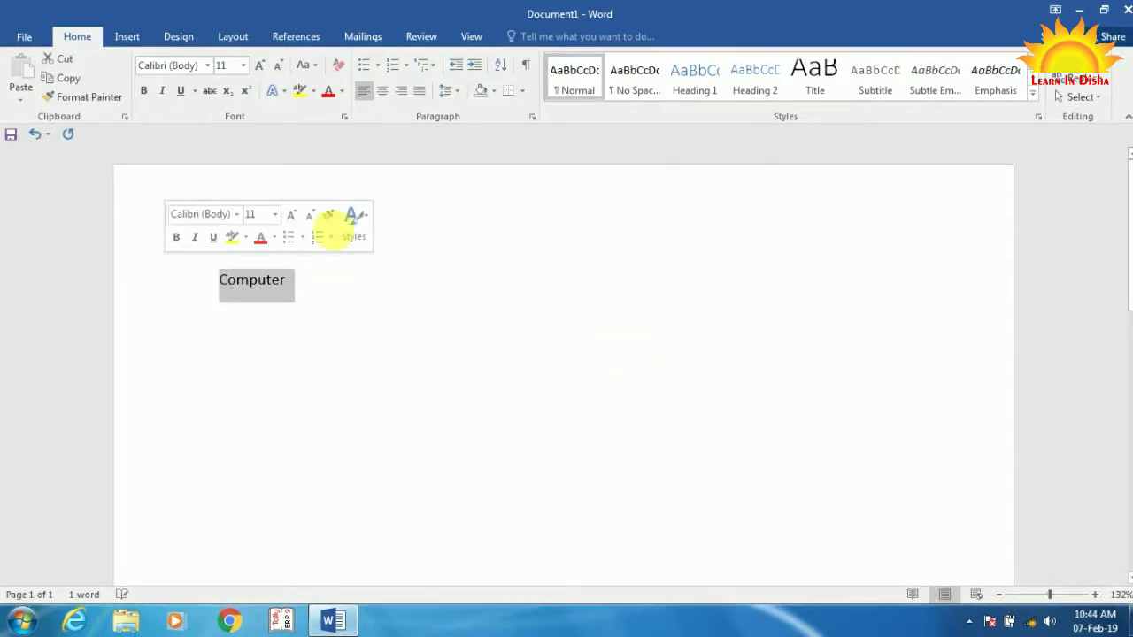
left_click(54, 60)
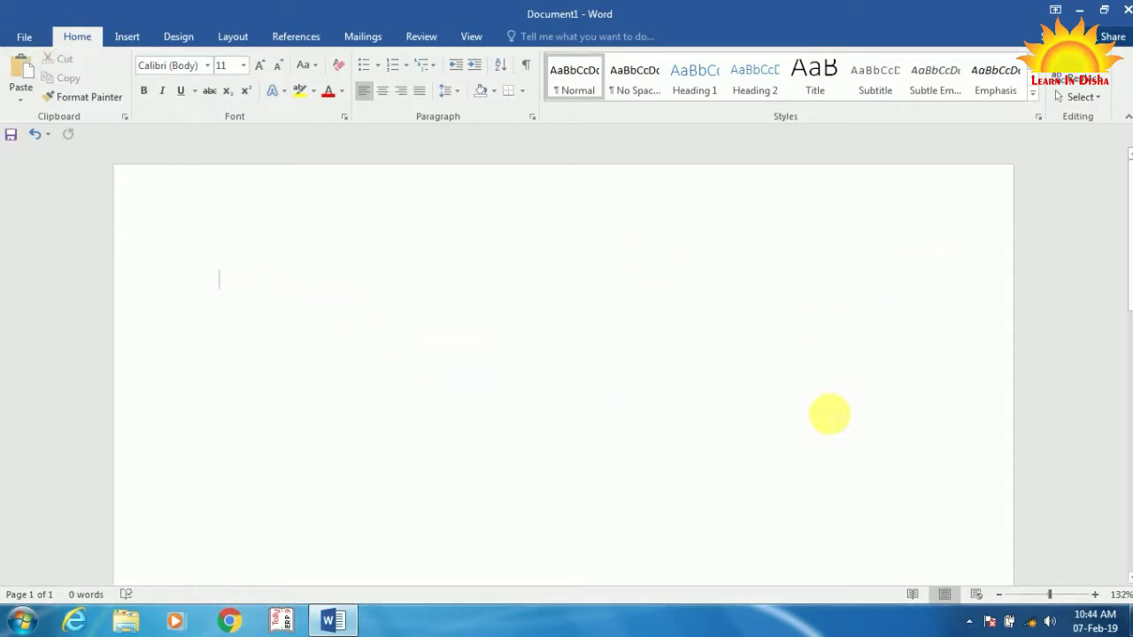
key("Return")
key("Return")
key("Return")
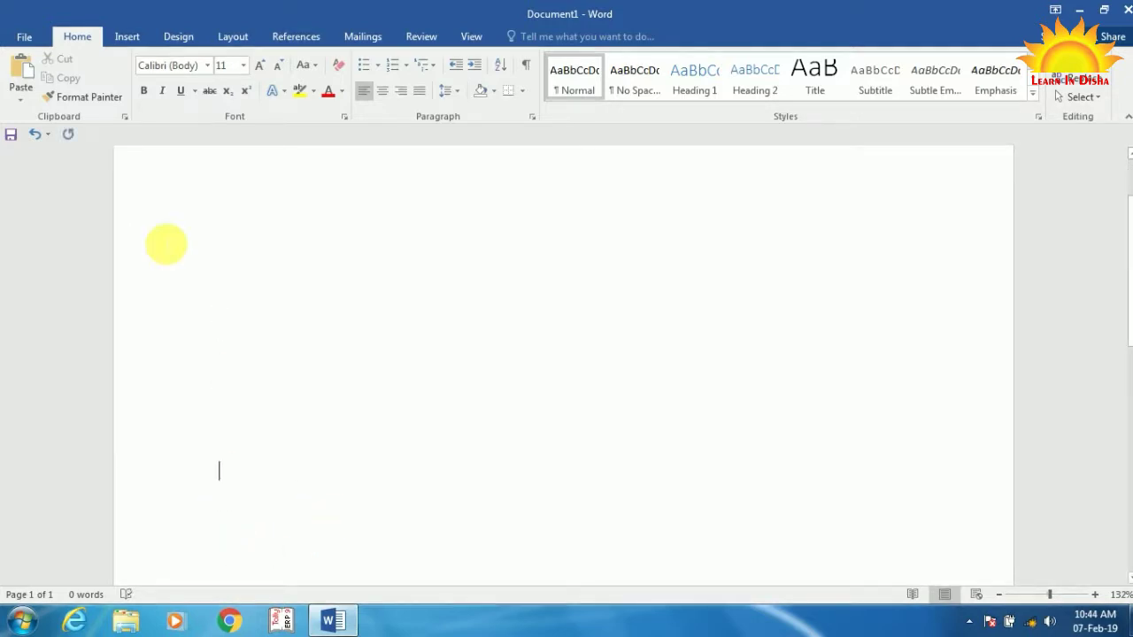
left_click(24, 68)
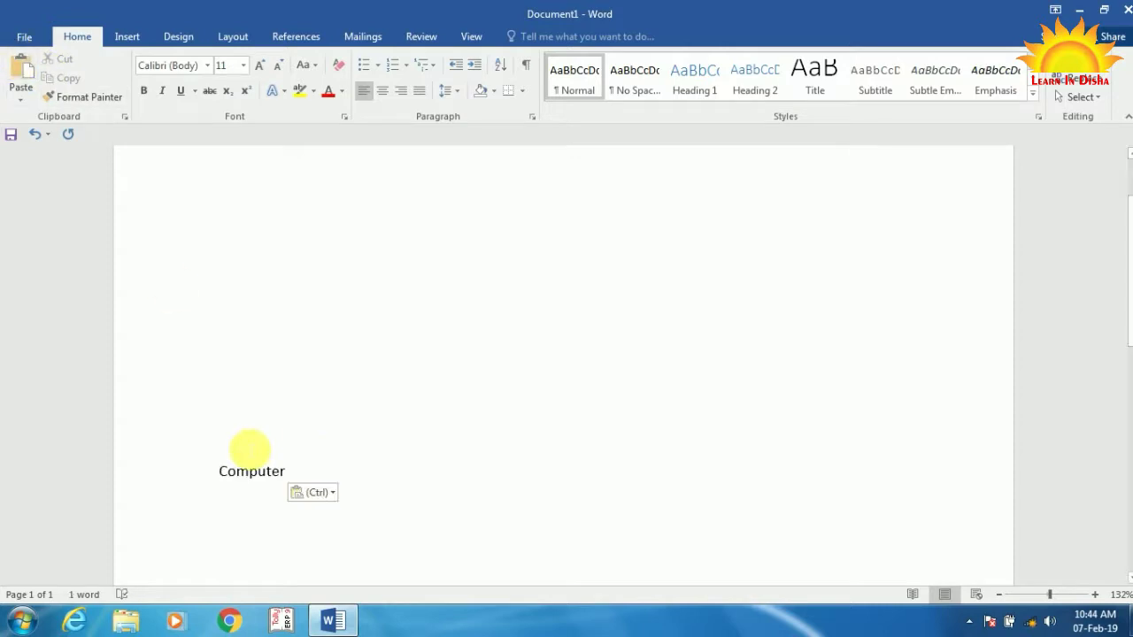
Select the lower 'Computer' together with the empty line above it.
scroll(241, 492, "up", 2)
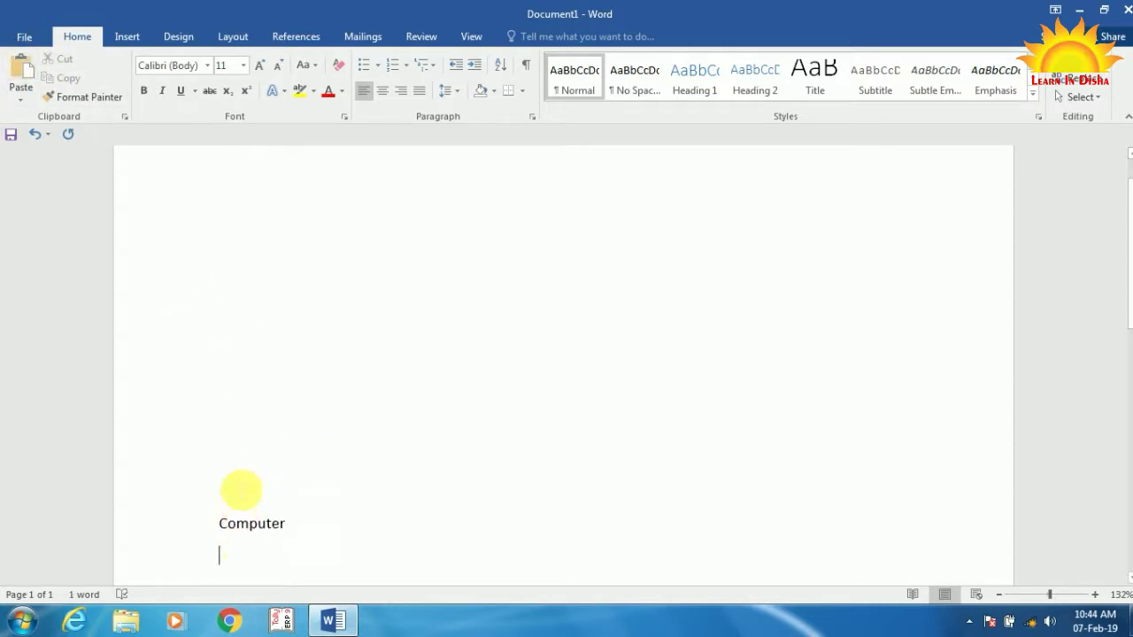
double_click(225, 263)
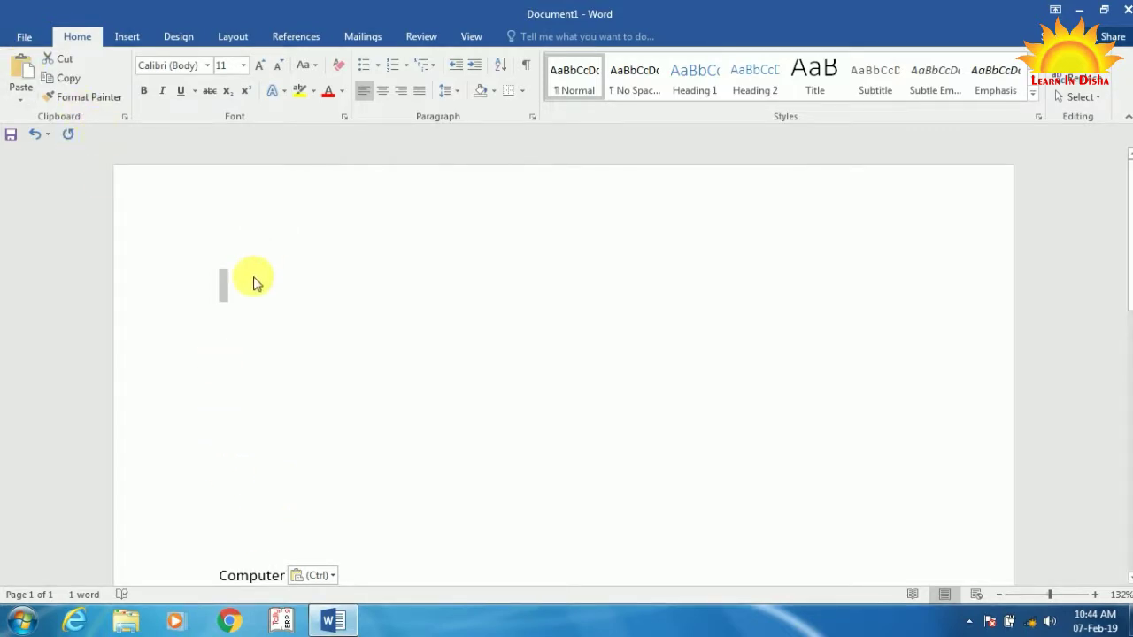
left_click(256, 311)
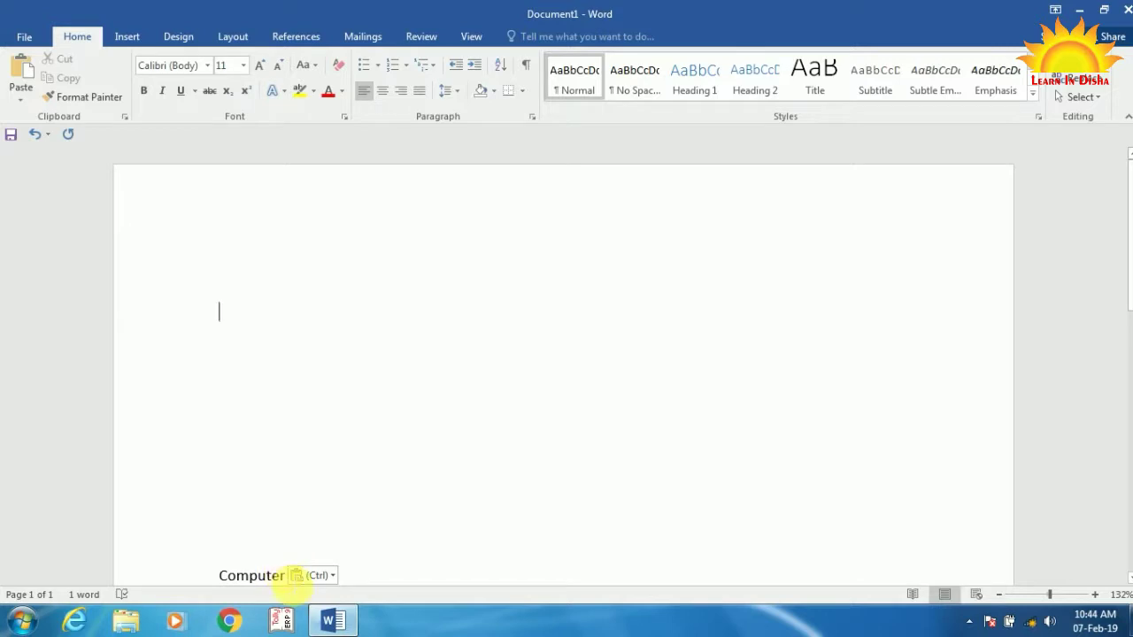
mouse_move(294, 584)
left_mouse_down()
mouse_move(248, 563)
mouse_move(223, 470)
left_mouse_up()
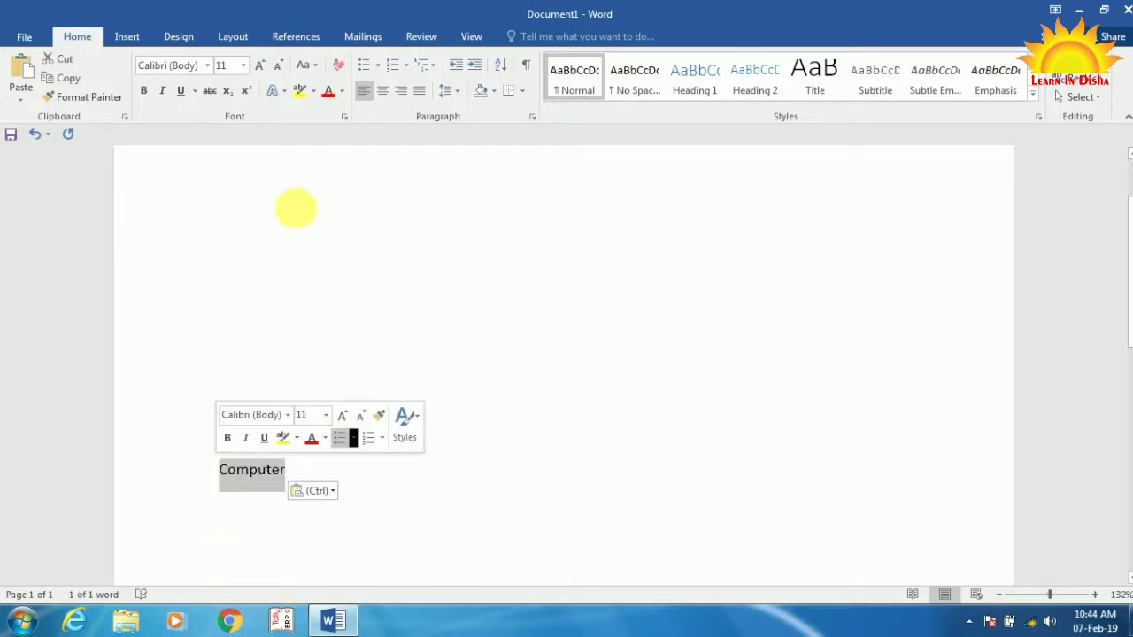
Copy the lower 'Computer' and paste the copy onto the top line.
left_click(62, 78)
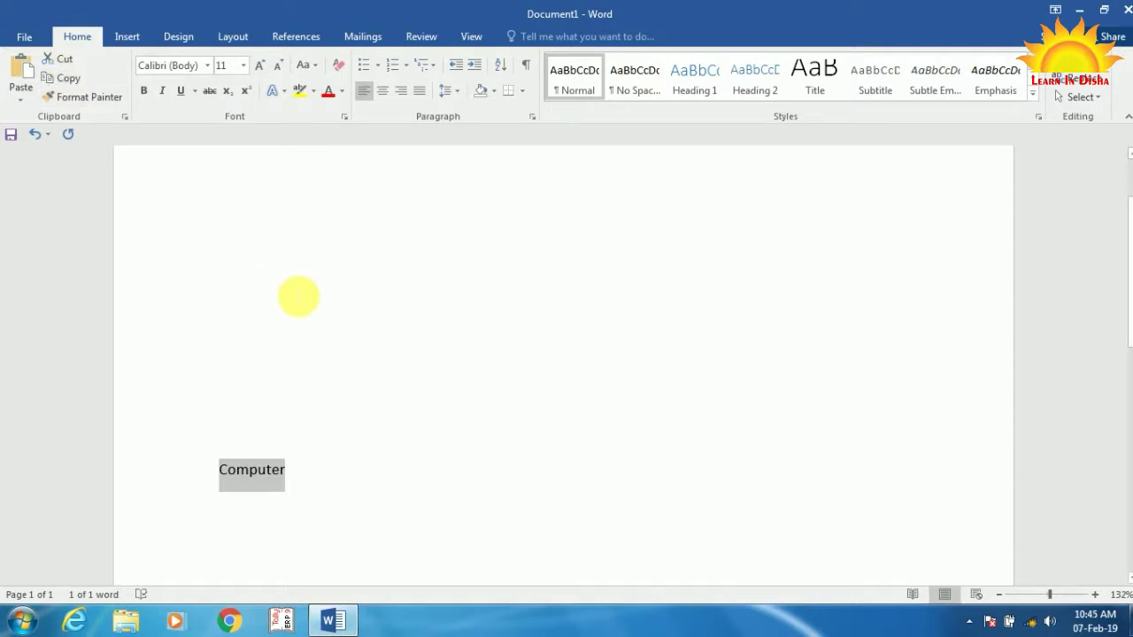
scroll(266, 293, "up", 2)
left_click(194, 238)
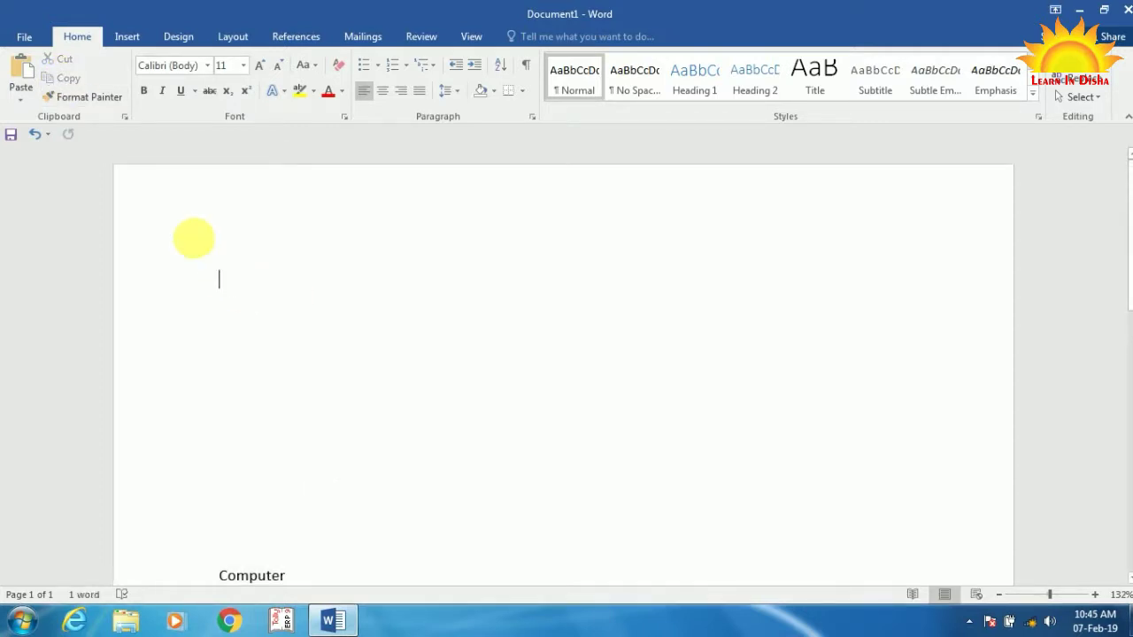
left_click(19, 75)
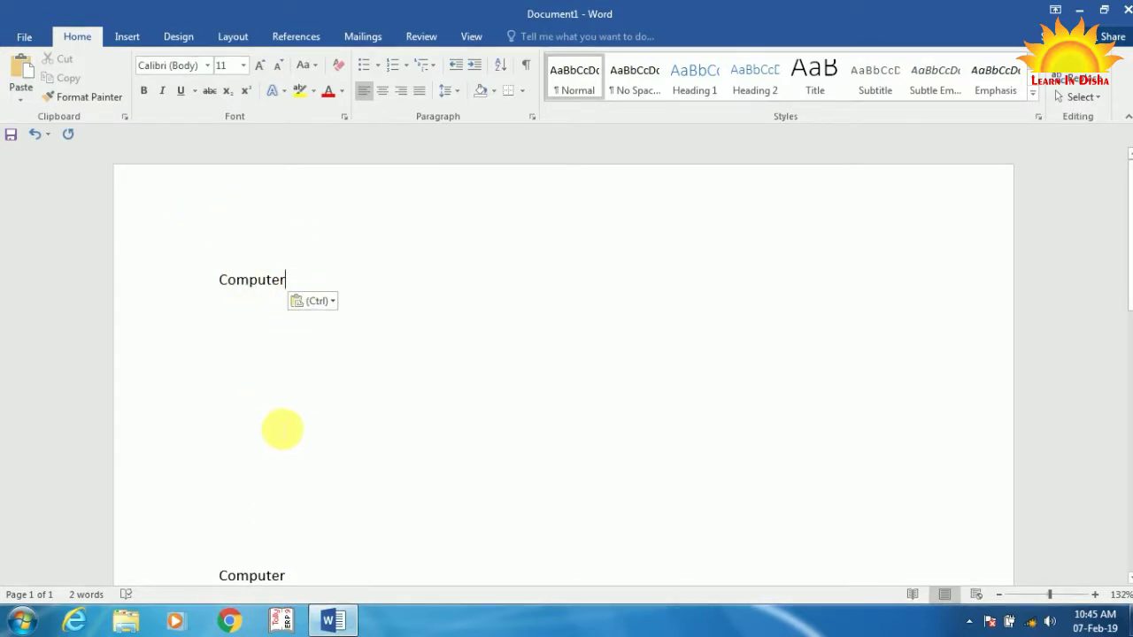
scroll(282, 430, "down", 1)
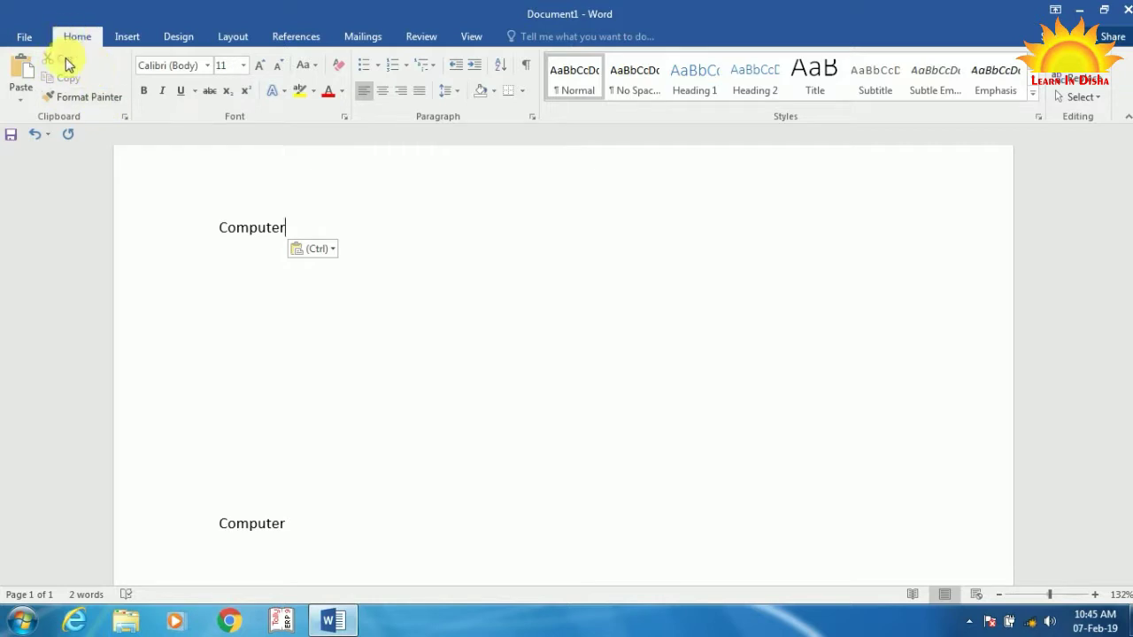
left_click(77, 94)
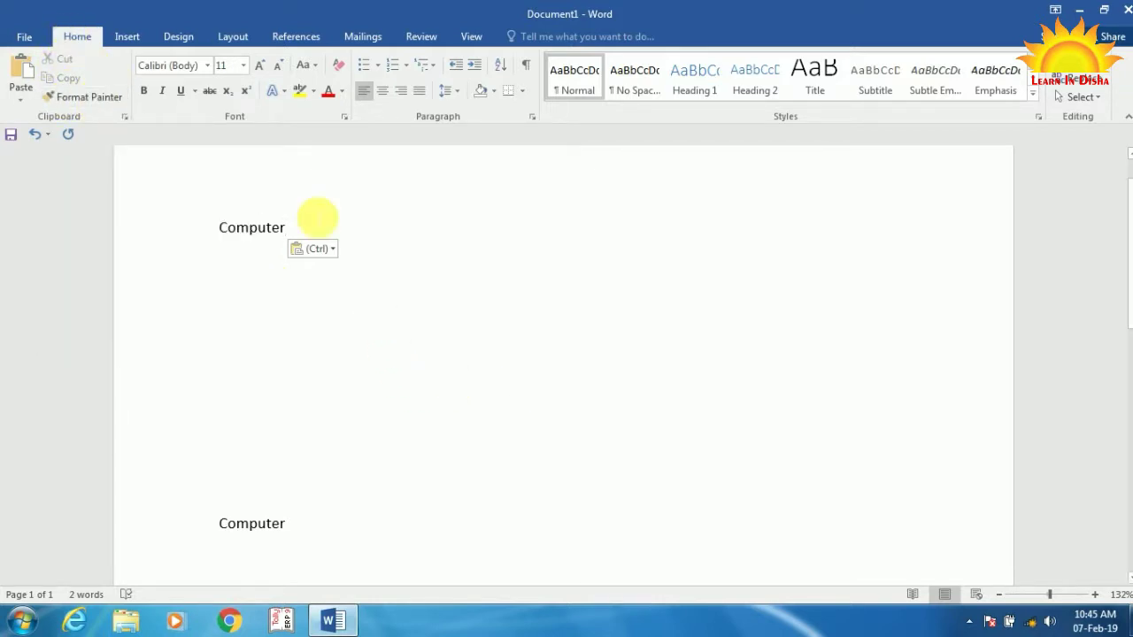
left_click(373, 286)
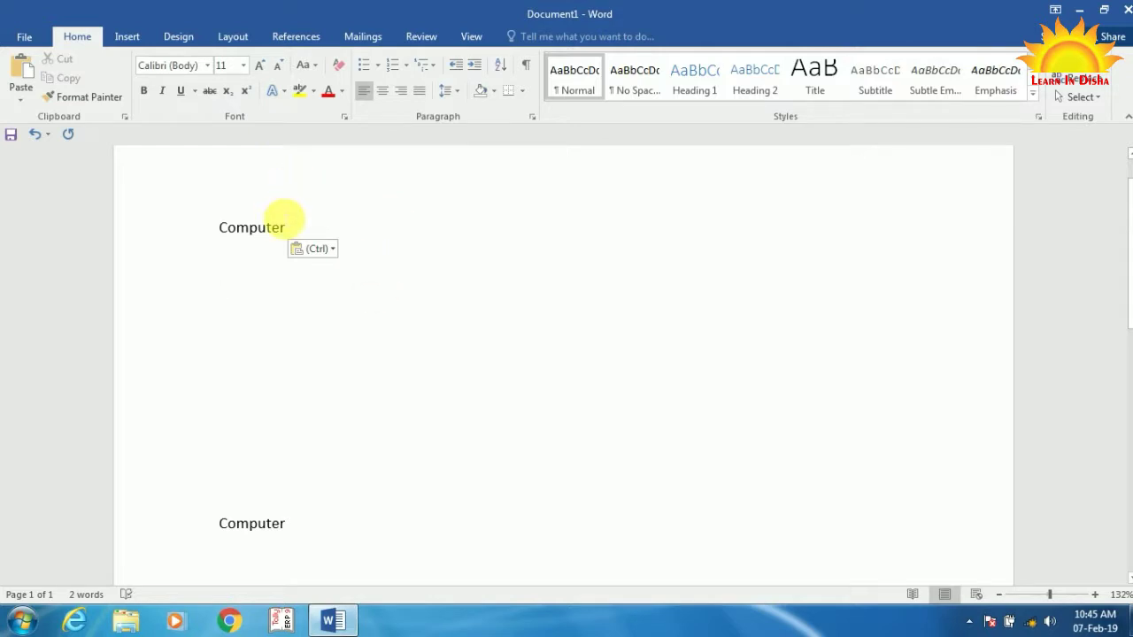
Color the top 'Computer' red and grow it to 16 pt.
left_click_drag(292, 232, 222, 226)
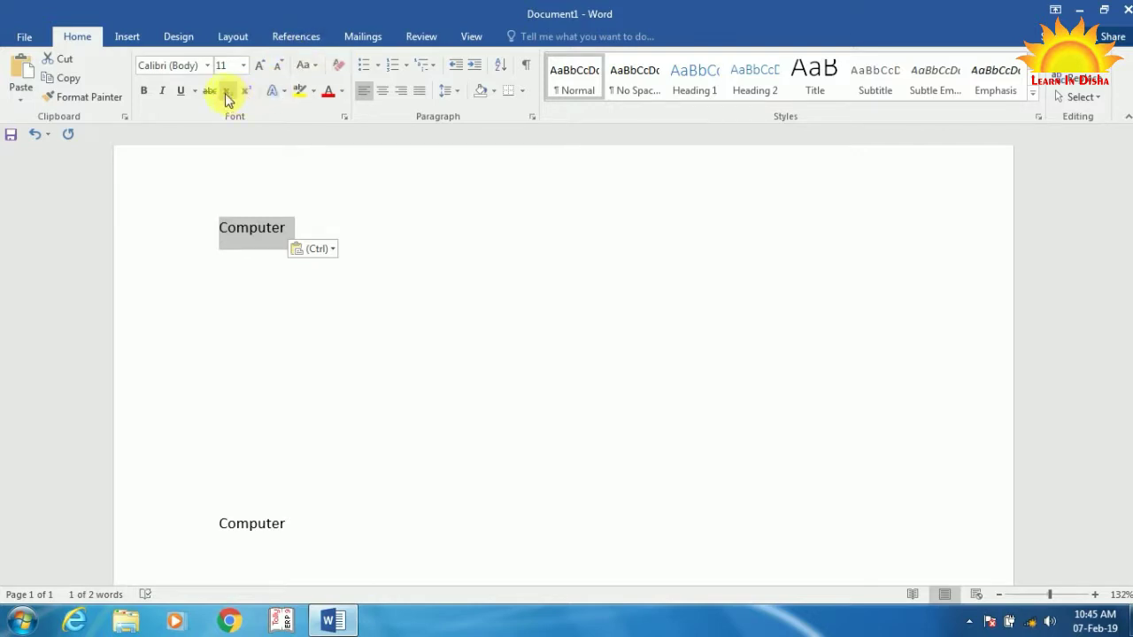
left_click(326, 94)
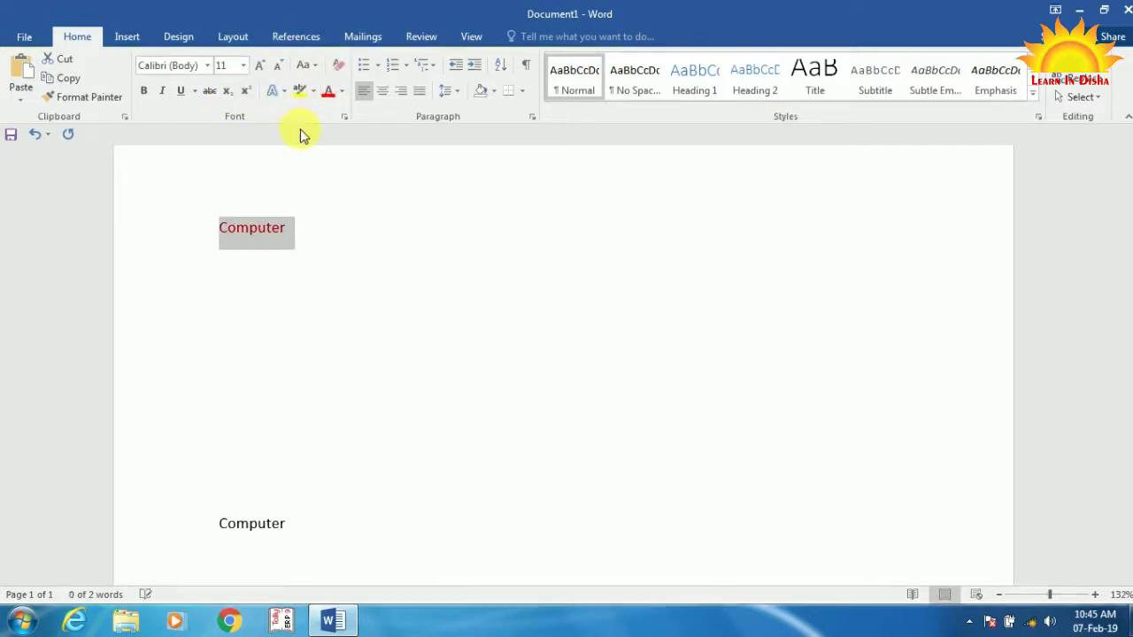
left_click(259, 65)
left_click(260, 64)
left_click(260, 64)
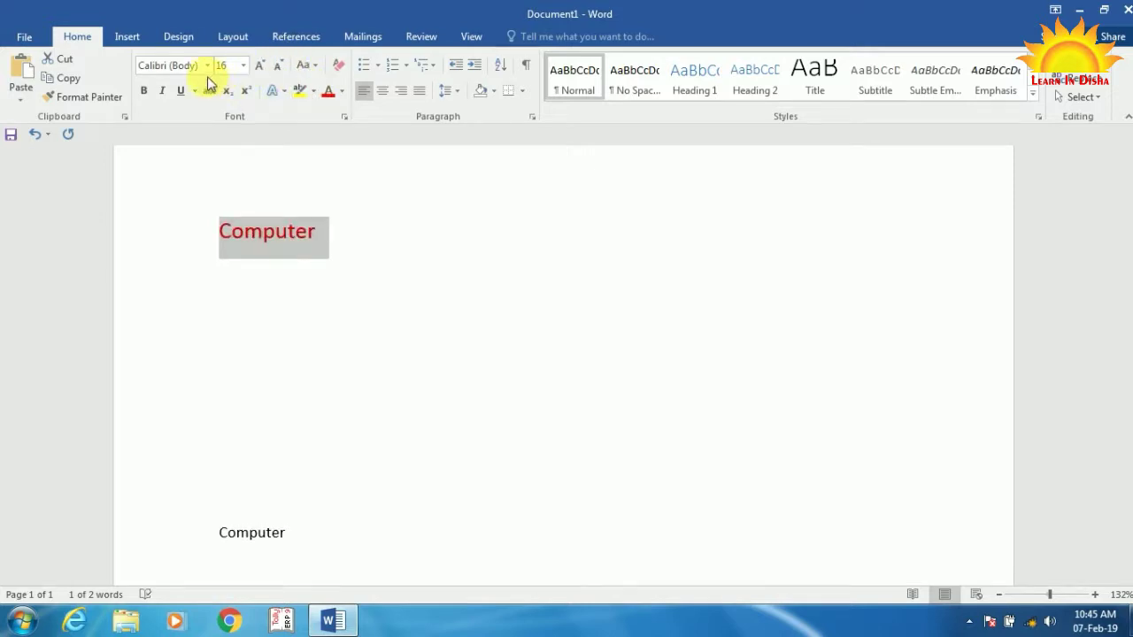
left_click(416, 268)
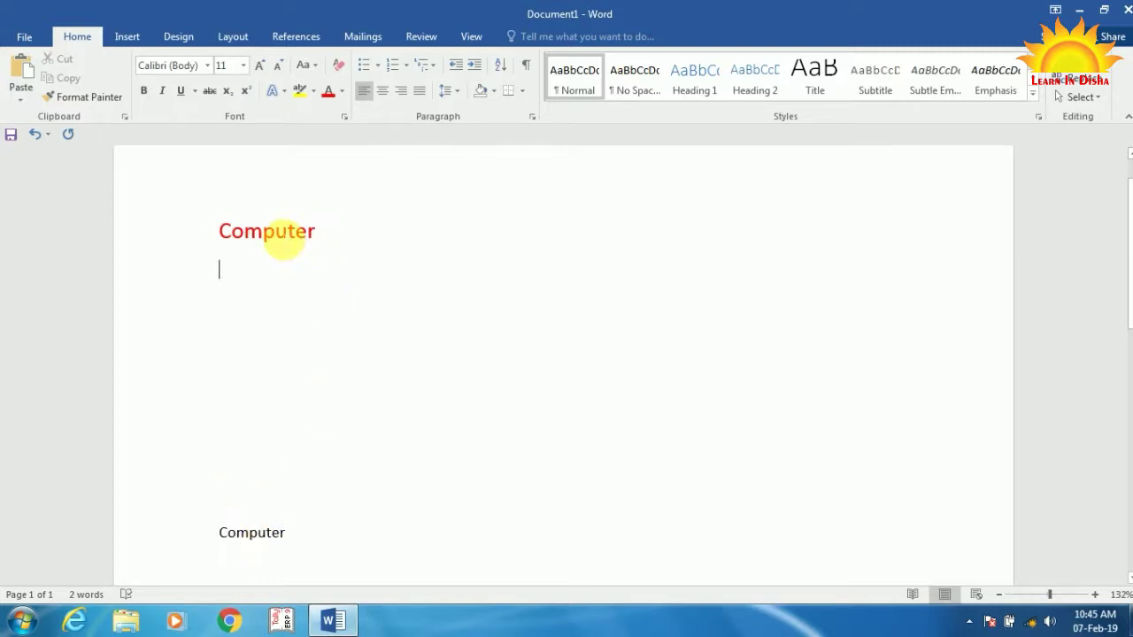
left_click(278, 234)
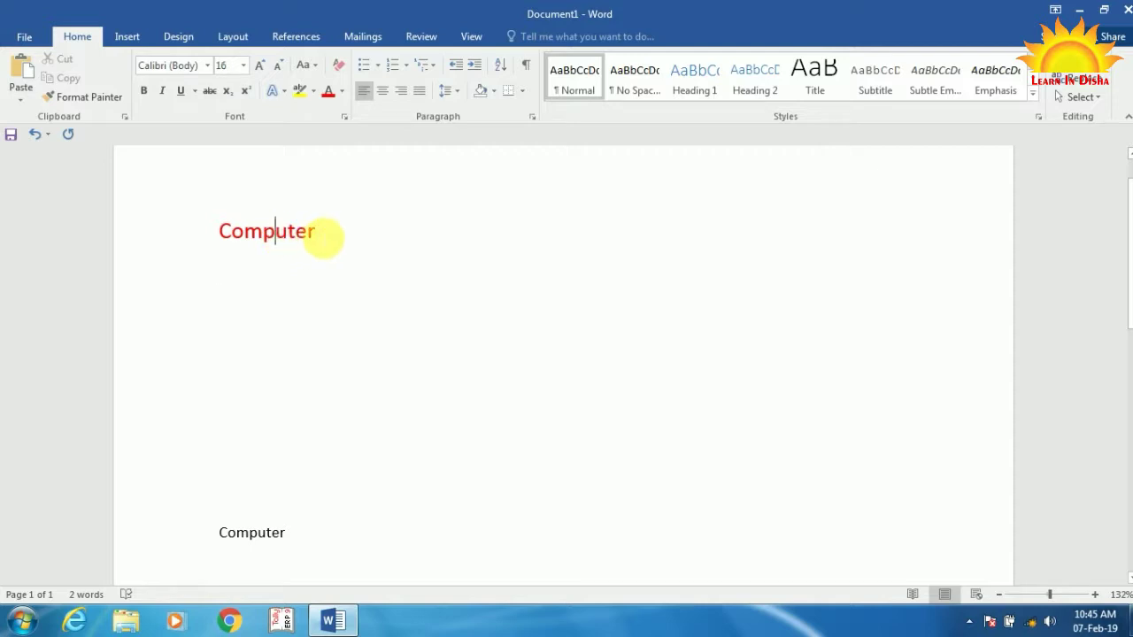
left_click_drag(326, 238, 221, 245)
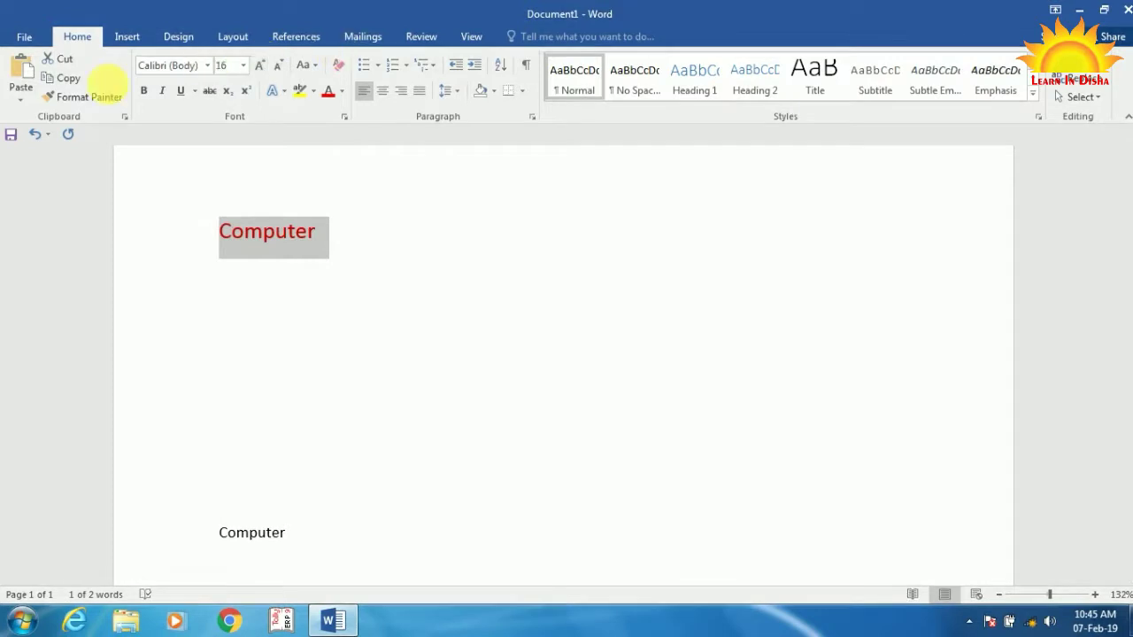
Copy the top Computer's red 16 pt formatting onto the lower one with Format Painter.
left_click(74, 99)
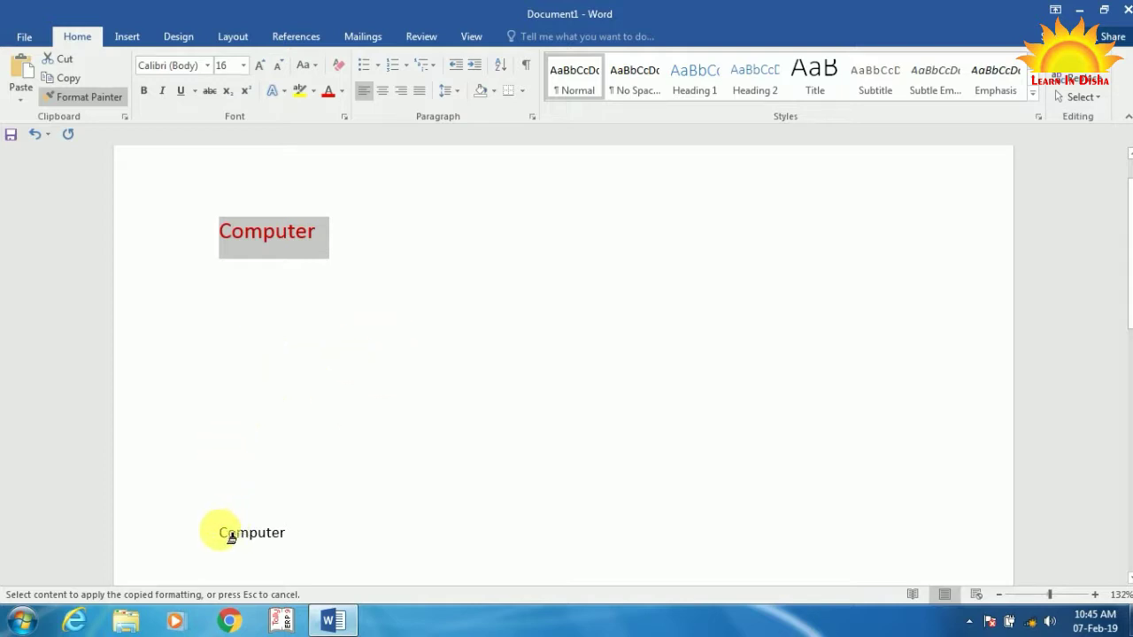
mouse_move(237, 536)
left_mouse_down()
mouse_move(321, 540)
mouse_move(306, 537)
left_mouse_up()
left_click(359, 340)
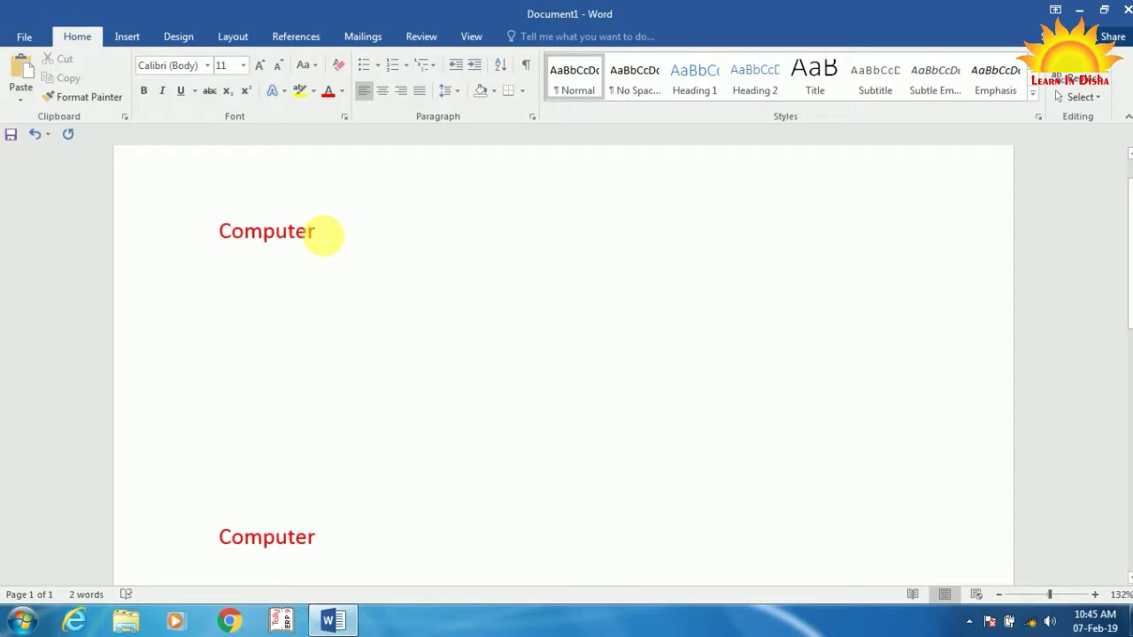
left_click_drag(324, 233, 209, 232)
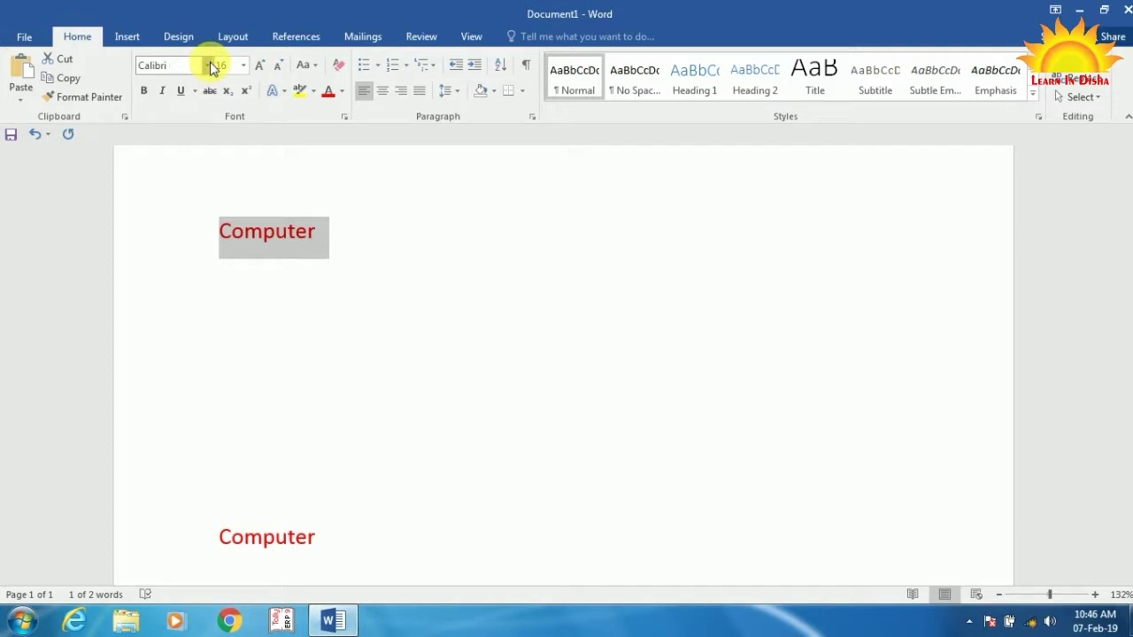
Set the top 'Computer' in the Bodoni MT Poster font.
left_click(210, 69)
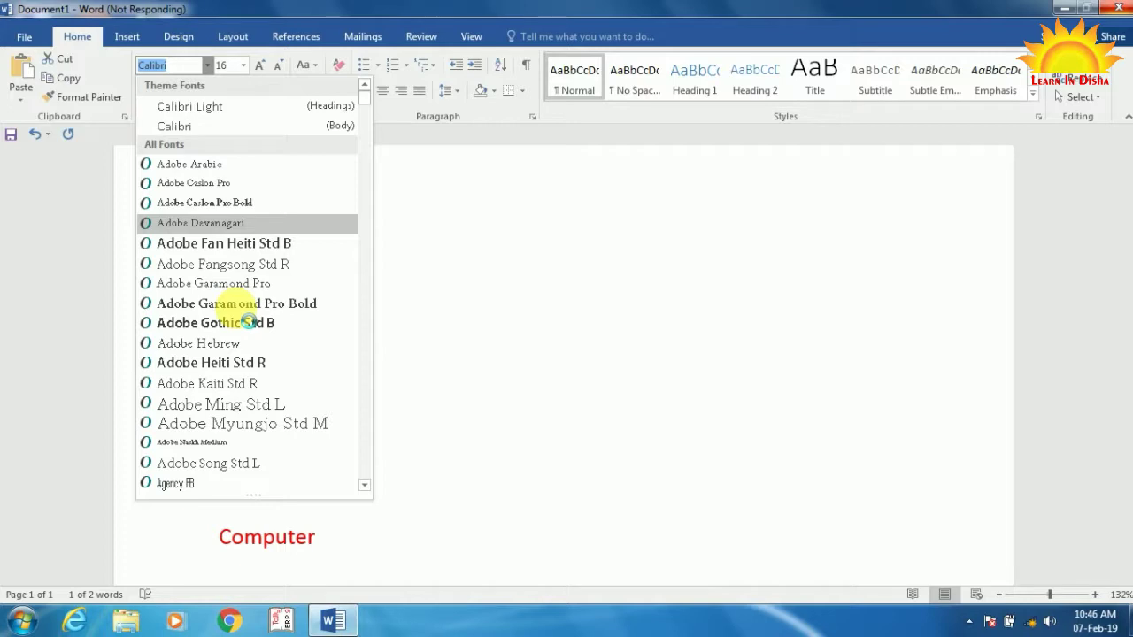
left_click(298, 239)
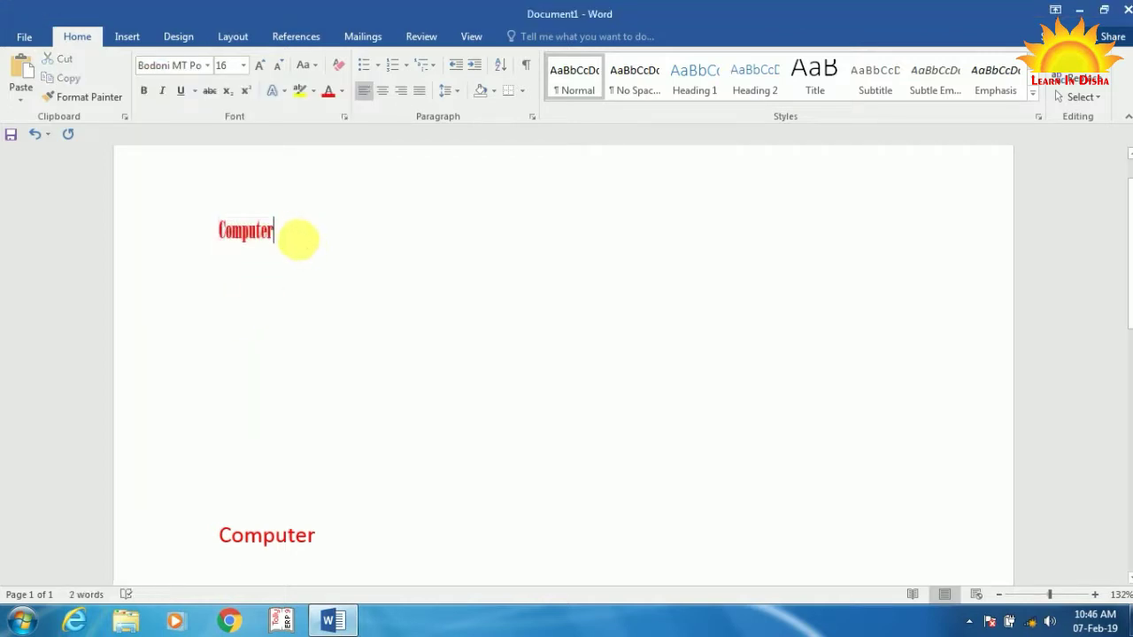
left_click_drag(283, 234, 198, 237)
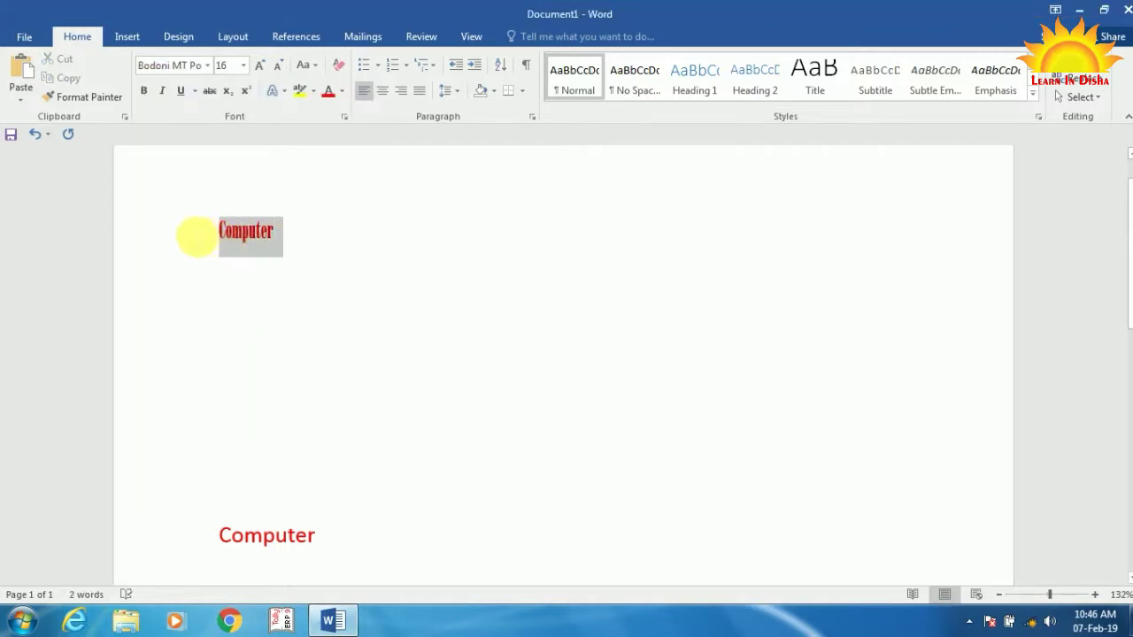
Resize the top 'Computer' to 80 pt, starting from 72 pt in the size list.
left_click(260, 66)
left_click(259, 66)
left_click(259, 66)
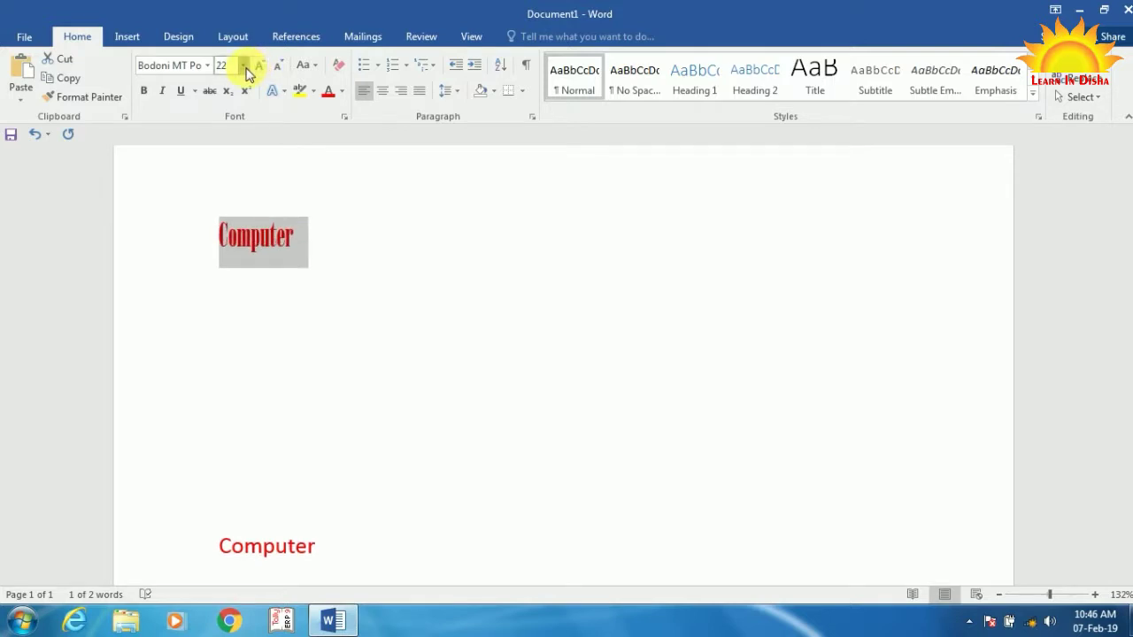
left_click(245, 66)
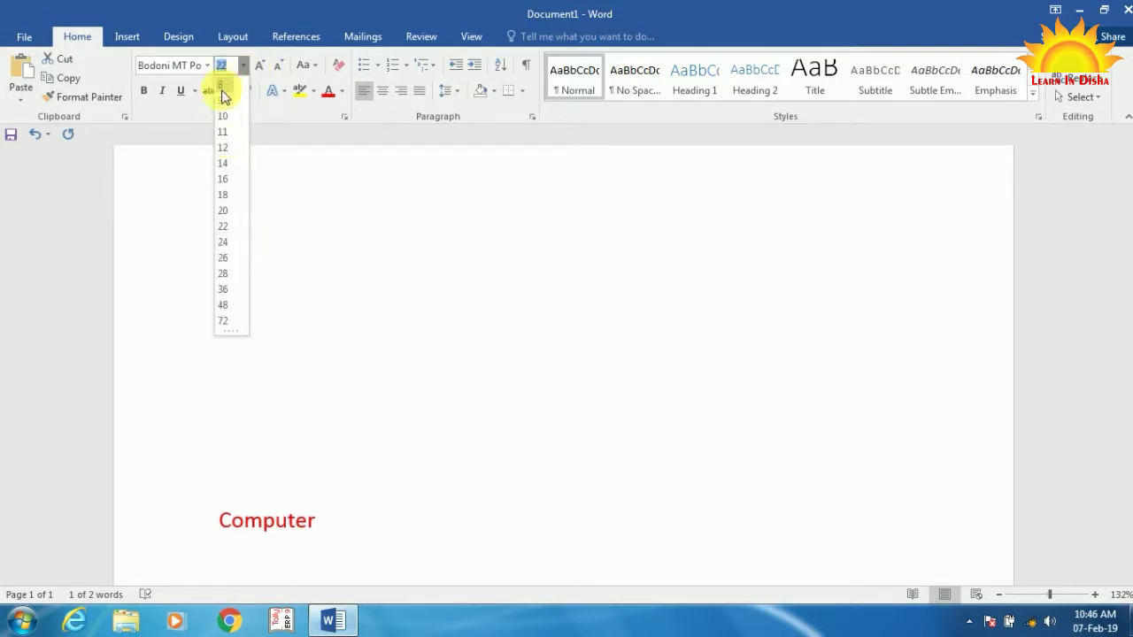
left_click(222, 325)
left_click_drag(228, 324, 506, 293)
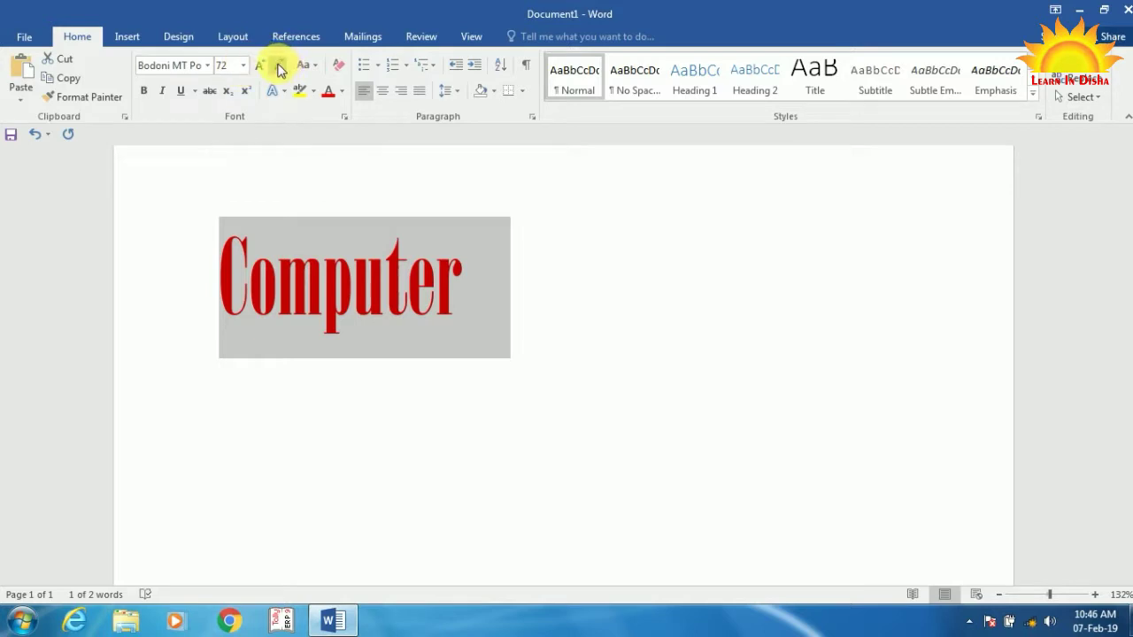
left_click(280, 68)
left_click(254, 65)
left_click(255, 66)
left_click(255, 66)
left_click(255, 65)
left_click(254, 65)
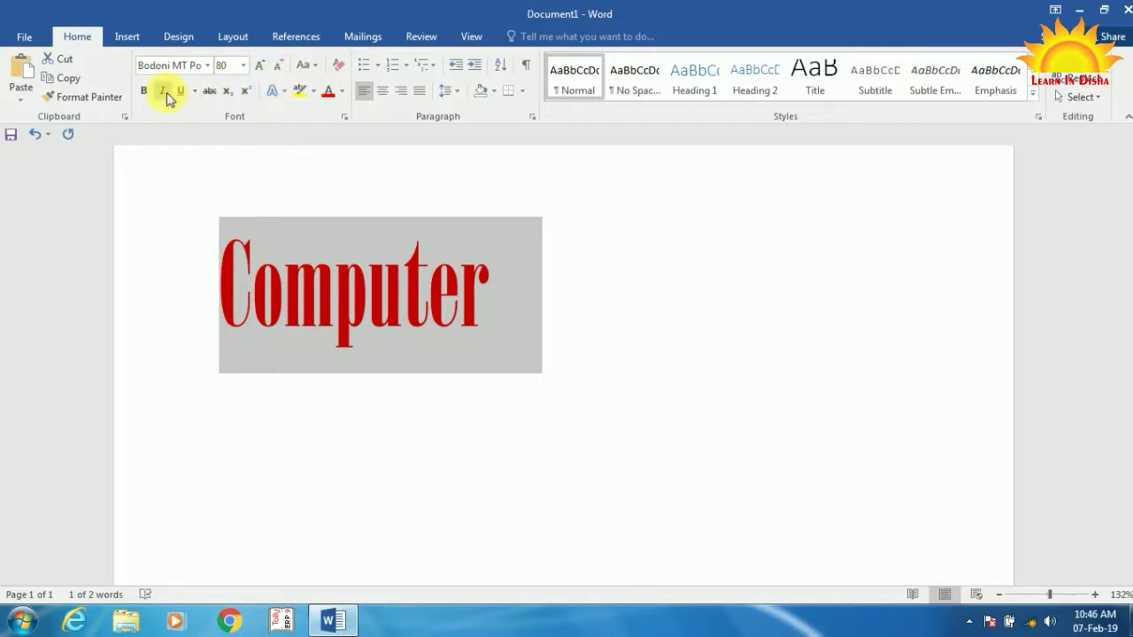
left_click(539, 339)
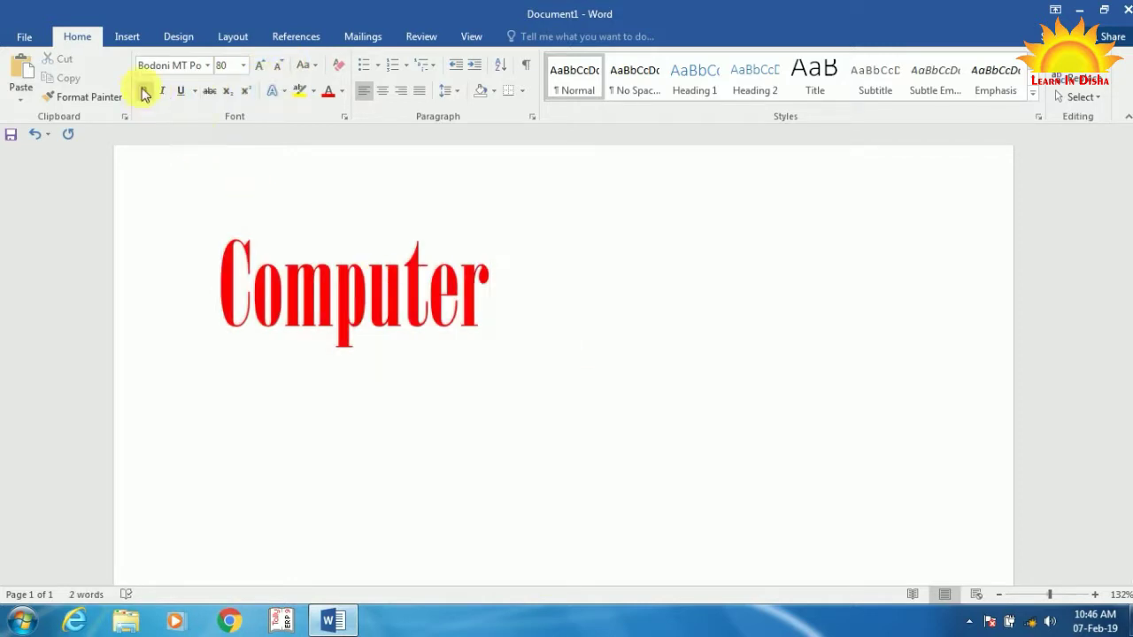
left_click_drag(519, 296, 190, 245)
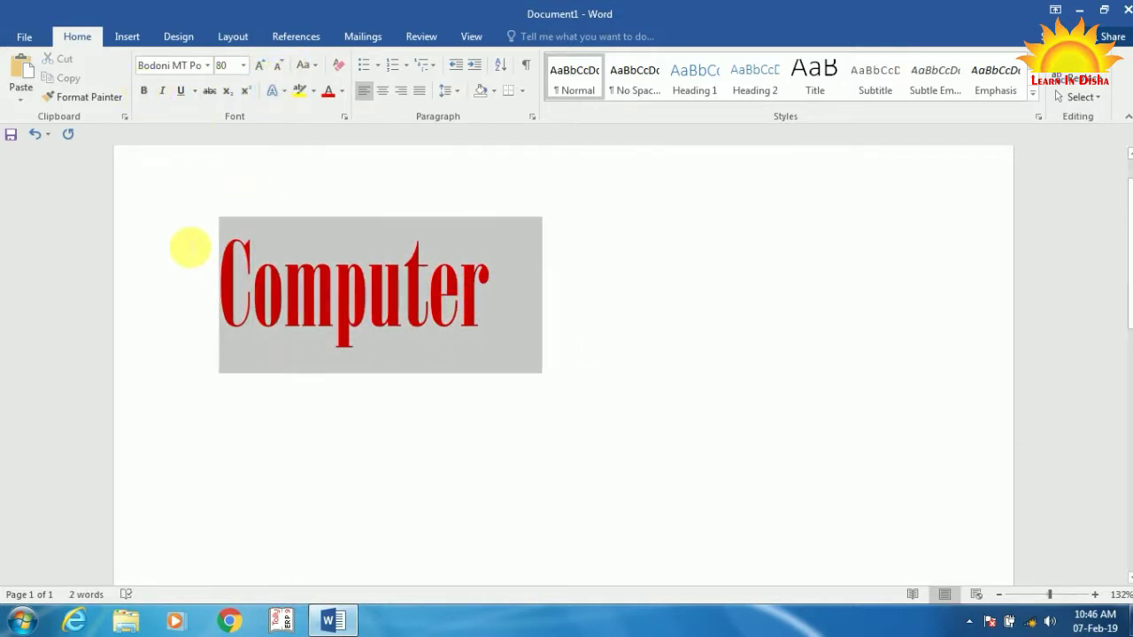
Clear all formatting from the top 'Computer', then make it bold and italic.
left_click(337, 64)
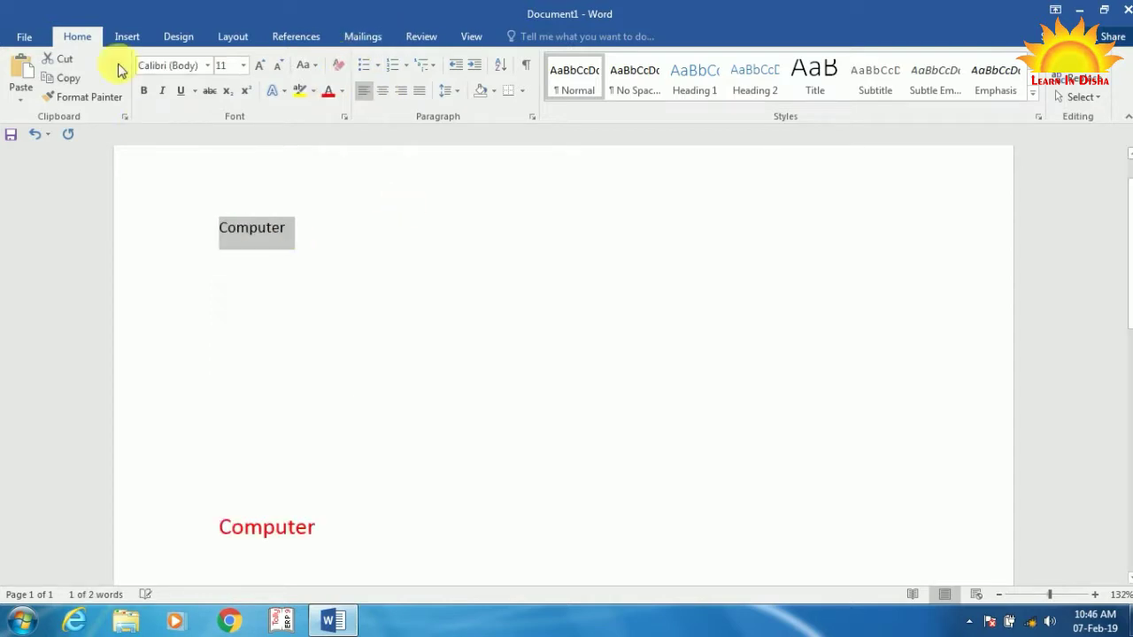
left_click(149, 91)
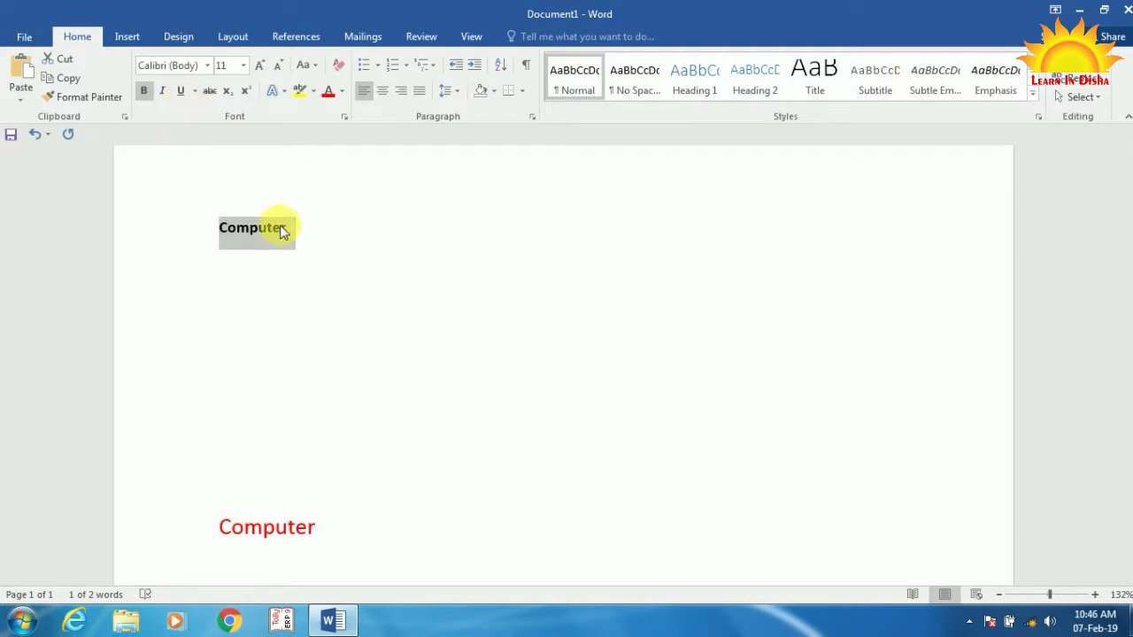
left_click(312, 233)
left_click_drag(313, 234, 217, 232)
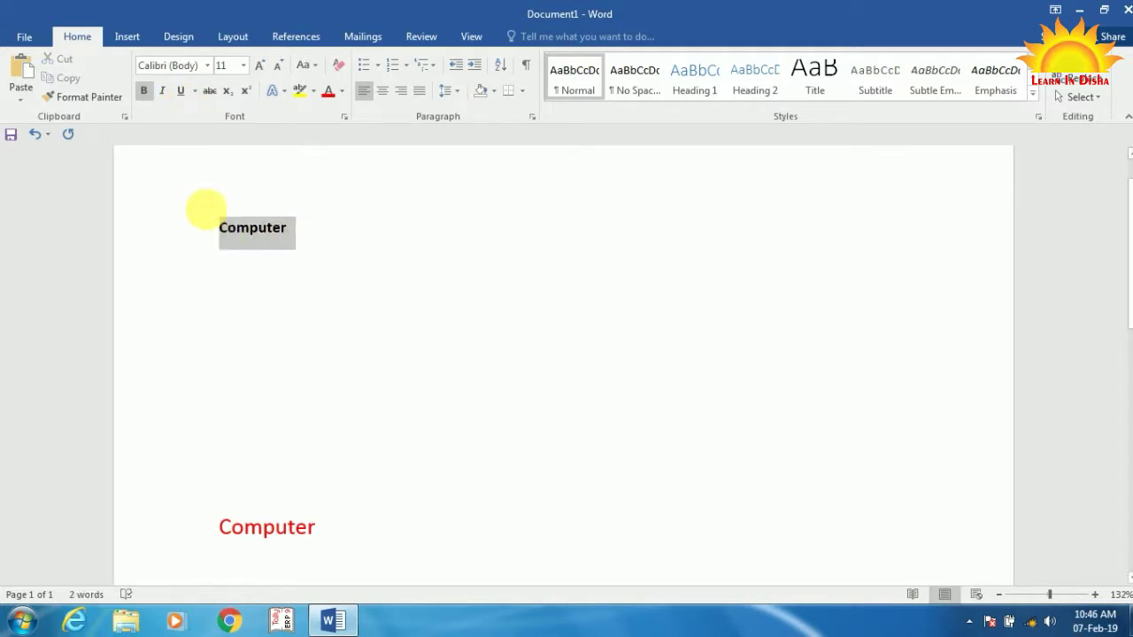
left_click(164, 92)
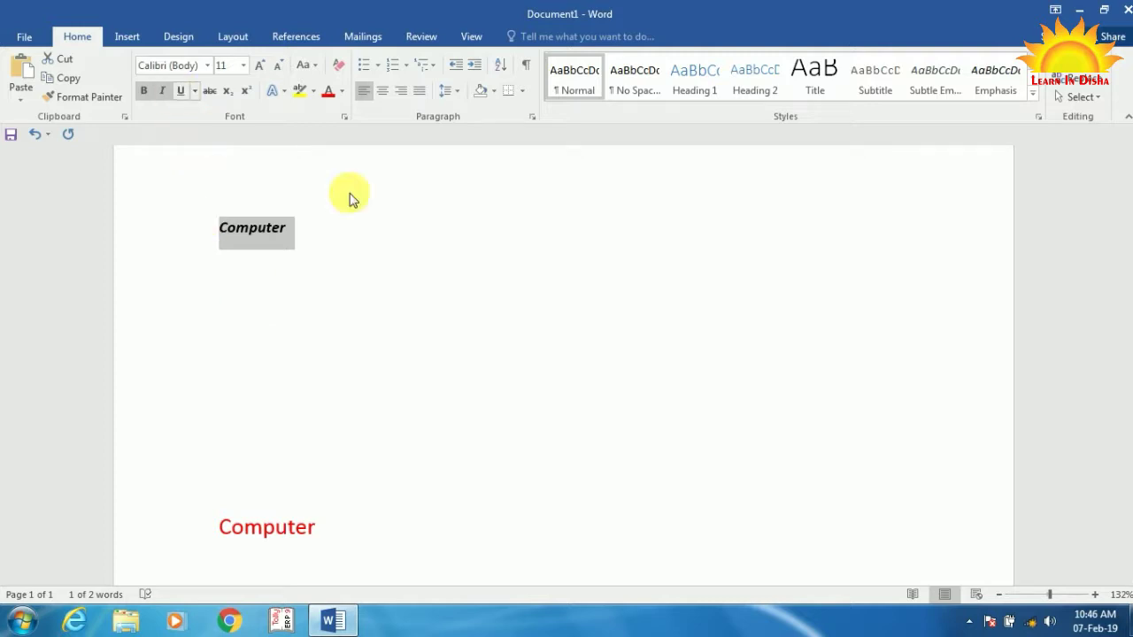
left_click(300, 217)
left_click_drag(315, 229, 174, 229)
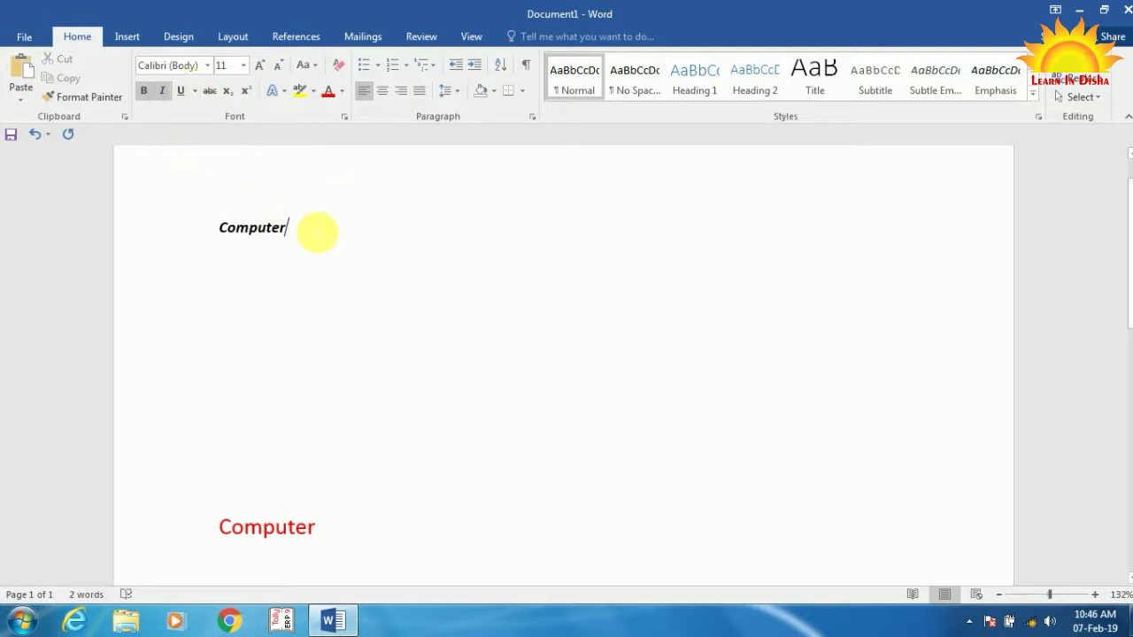
Underline 'Computer' in blue and grow it to 28 pt.
left_click(181, 91)
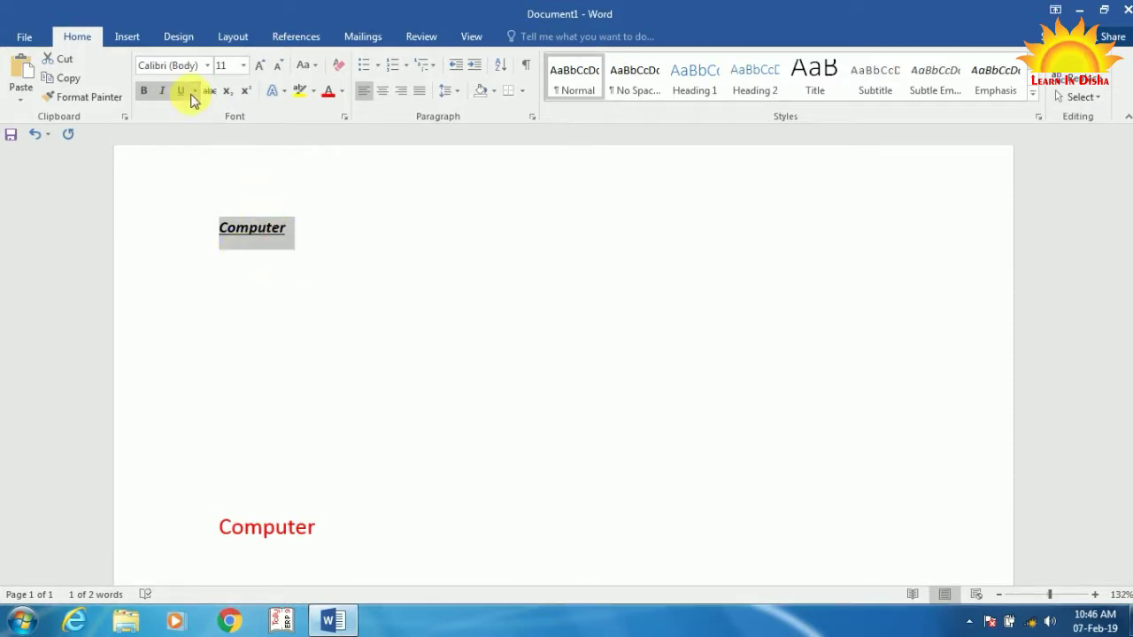
left_click(196, 91)
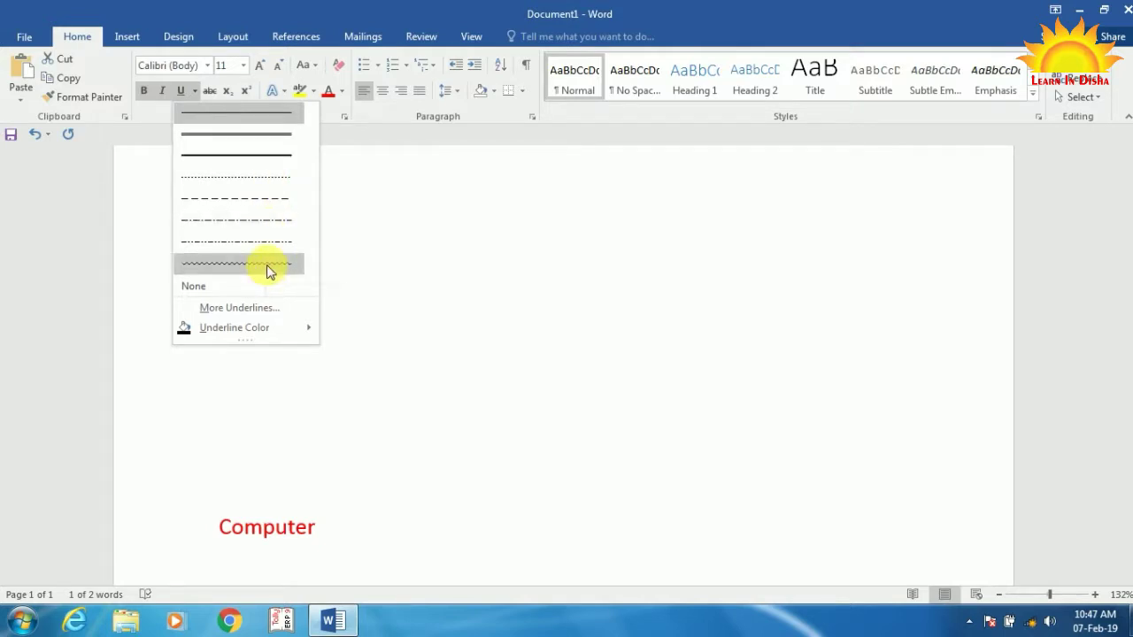
mouse_move(267, 328)
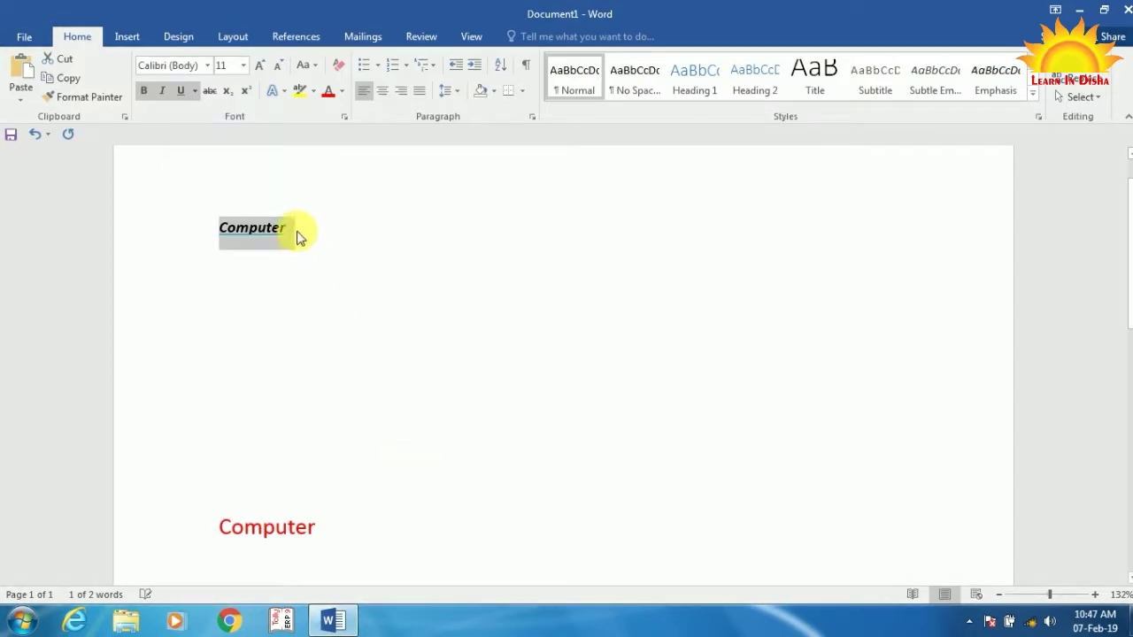
left_click(261, 65)
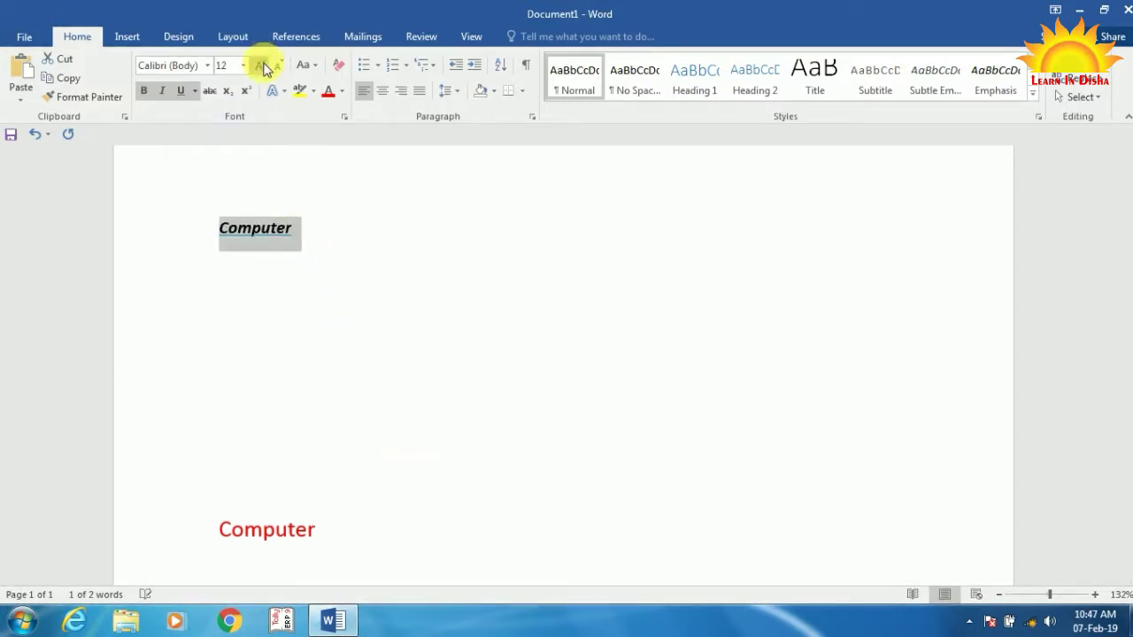
left_click(261, 65)
left_click(261, 66)
left_click(261, 65)
left_click(261, 66)
left_click(261, 65)
left_click(261, 65)
left_click(261, 65)
left_click(261, 66)
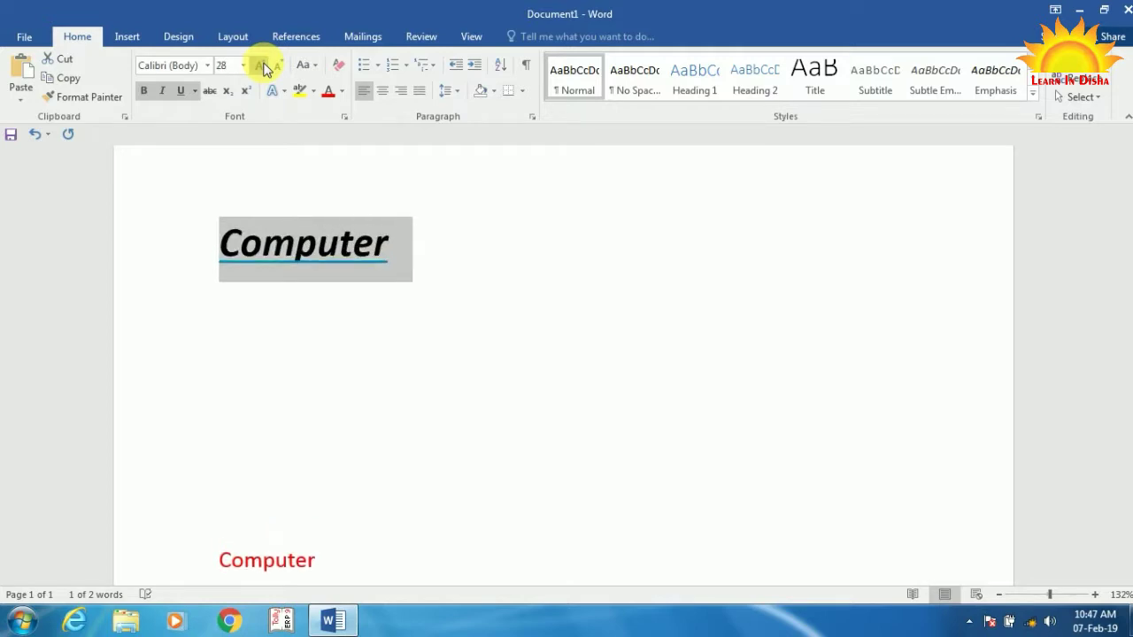
Grow 'Computer' to 36 pt and set its underline to None.
left_click(262, 68)
left_click(457, 293)
left_click_drag(468, 271, 216, 272)
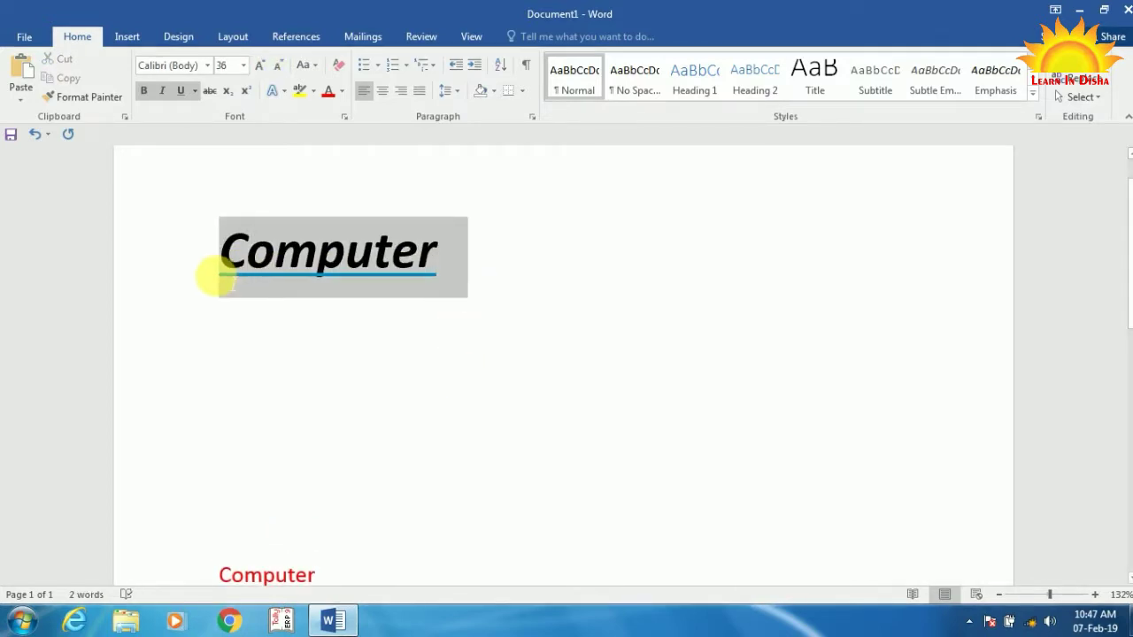
left_click(196, 91)
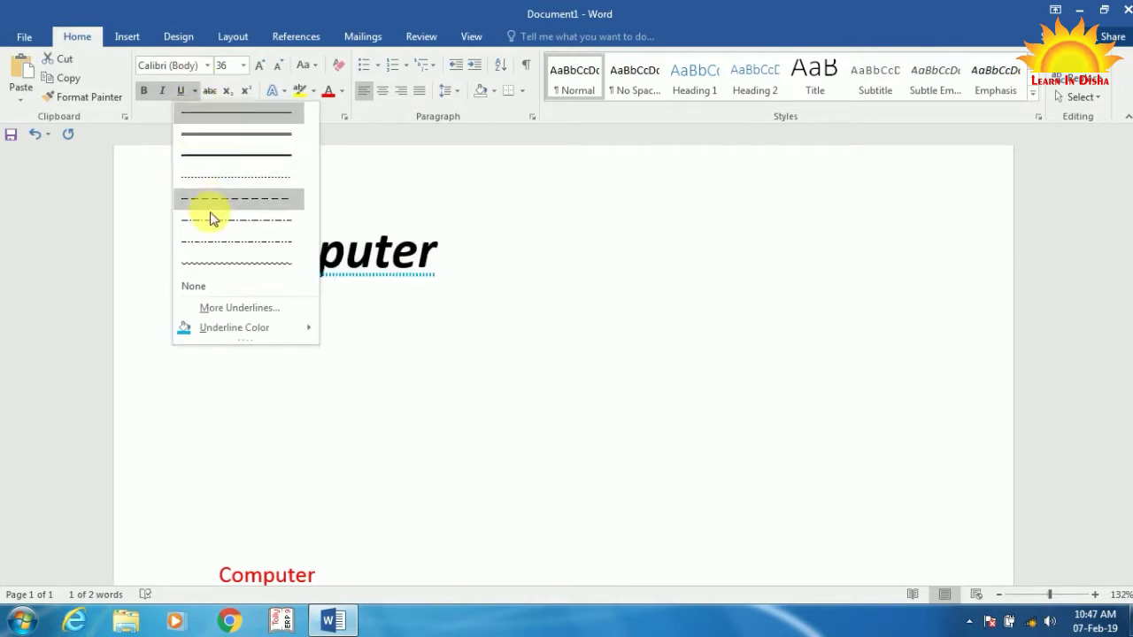
left_click(222, 286)
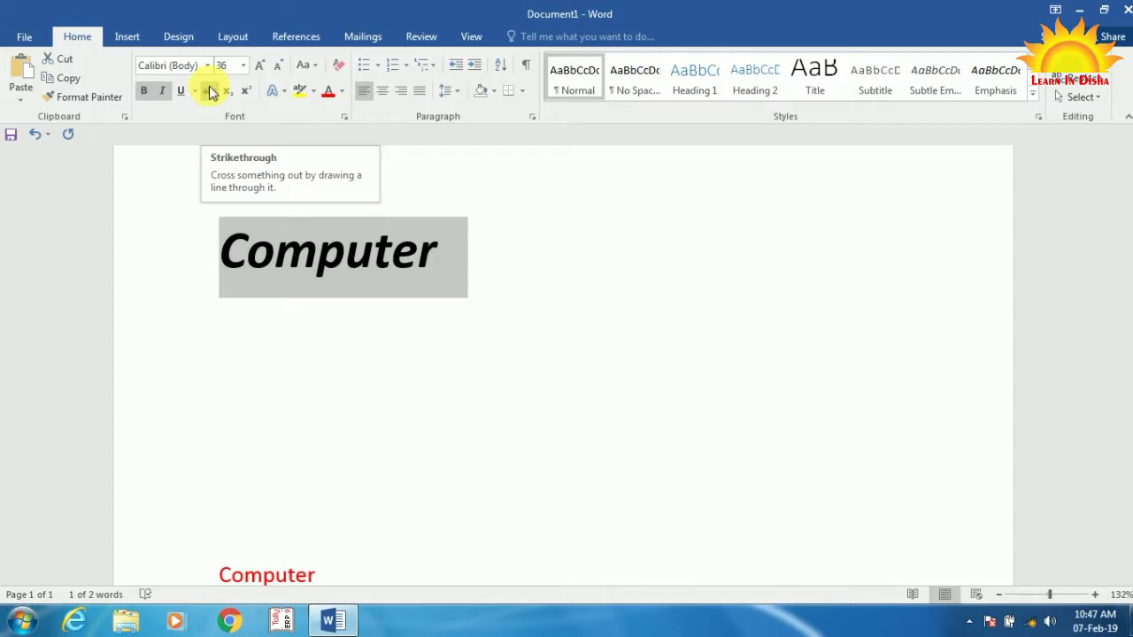
Apply strikethrough to 'Computer', then remove it again.
left_click(211, 91)
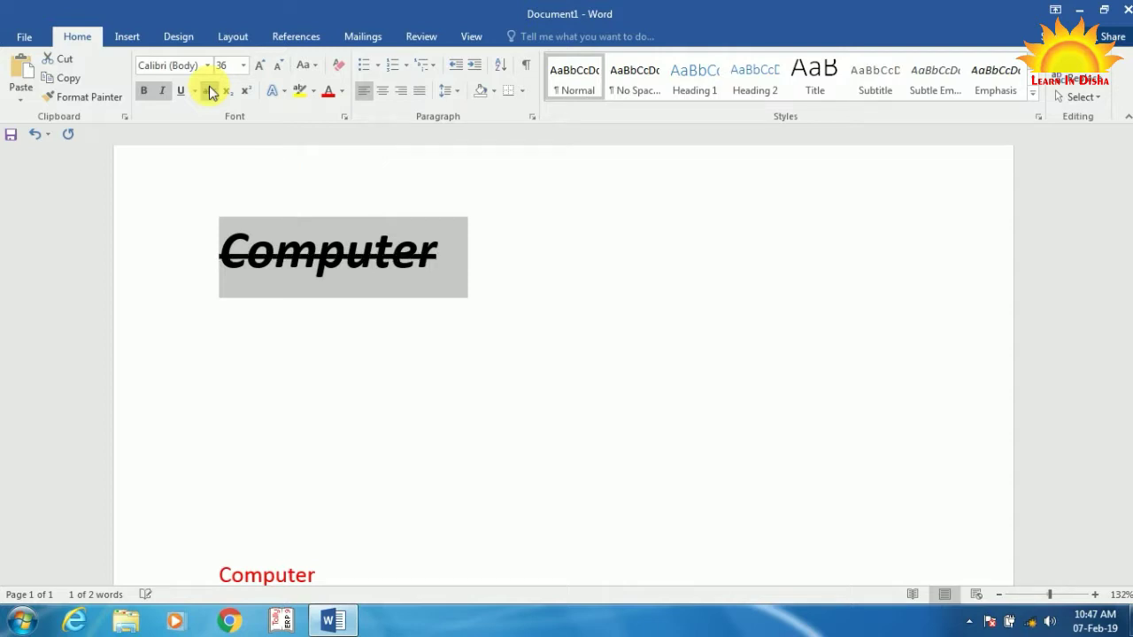
left_click_drag(462, 281, 207, 260)
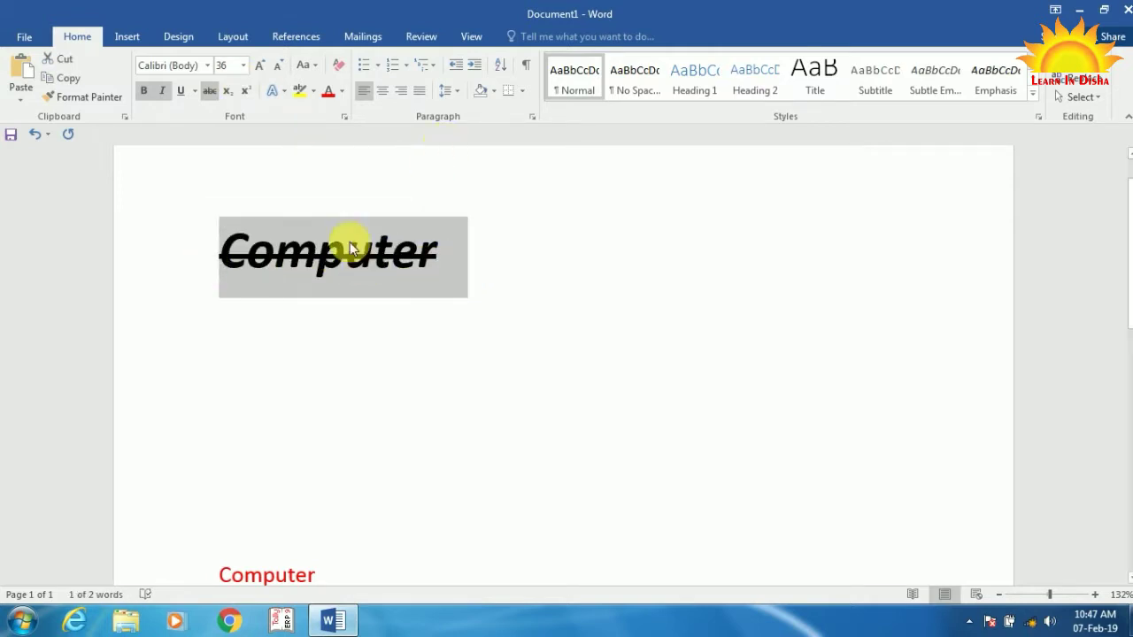
left_click(213, 92)
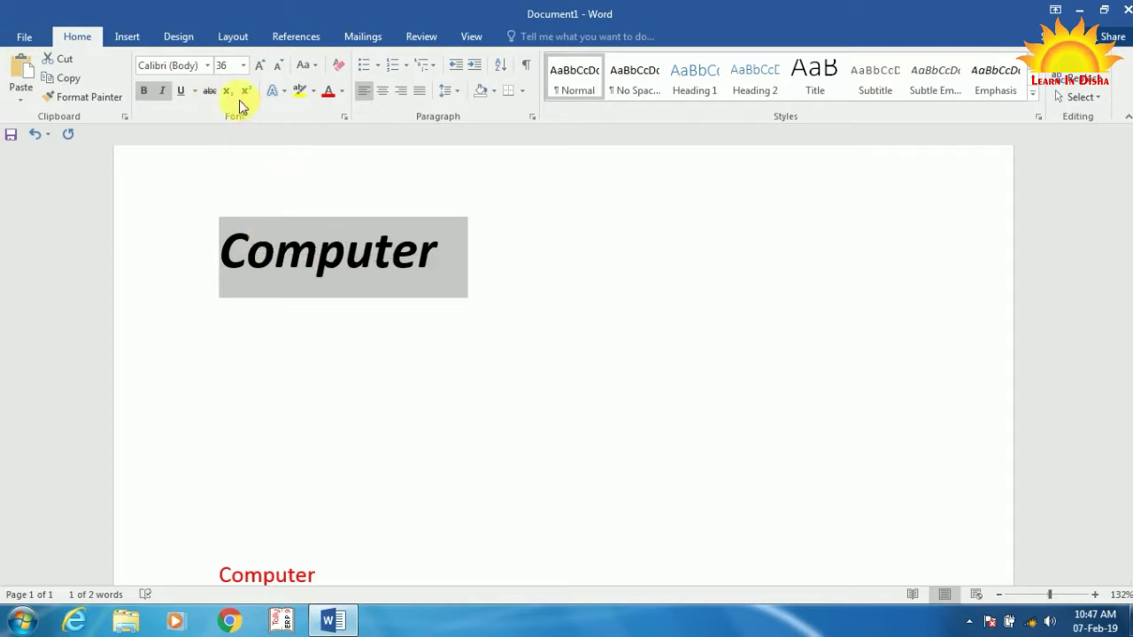
left_click(477, 228)
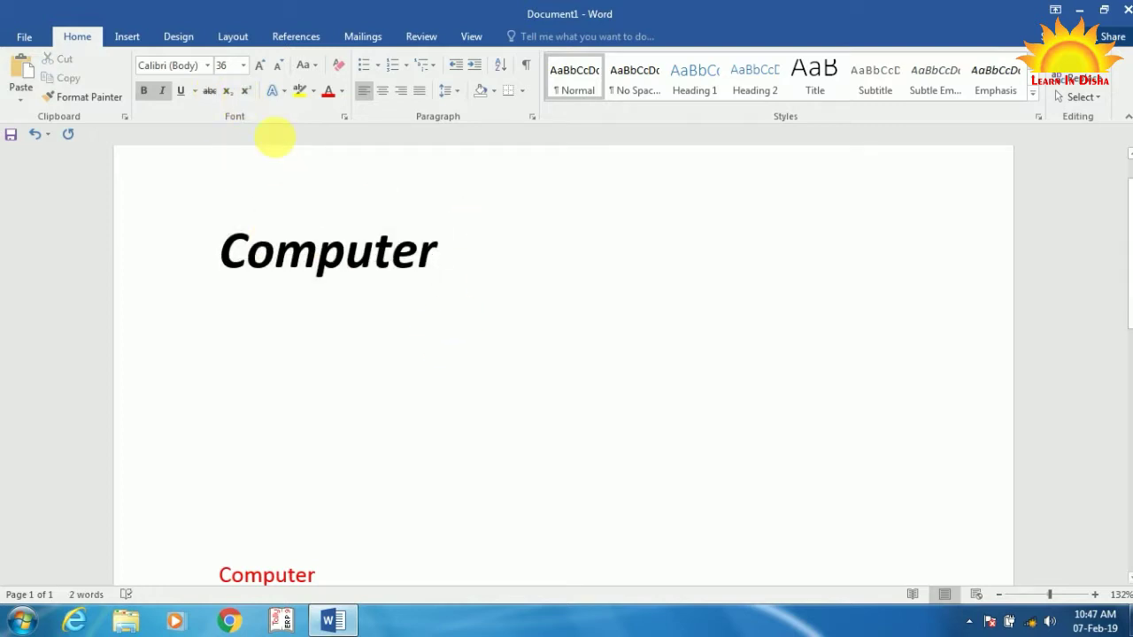
Start a new line reading H2O and make its 2 subscript.
key("Return")
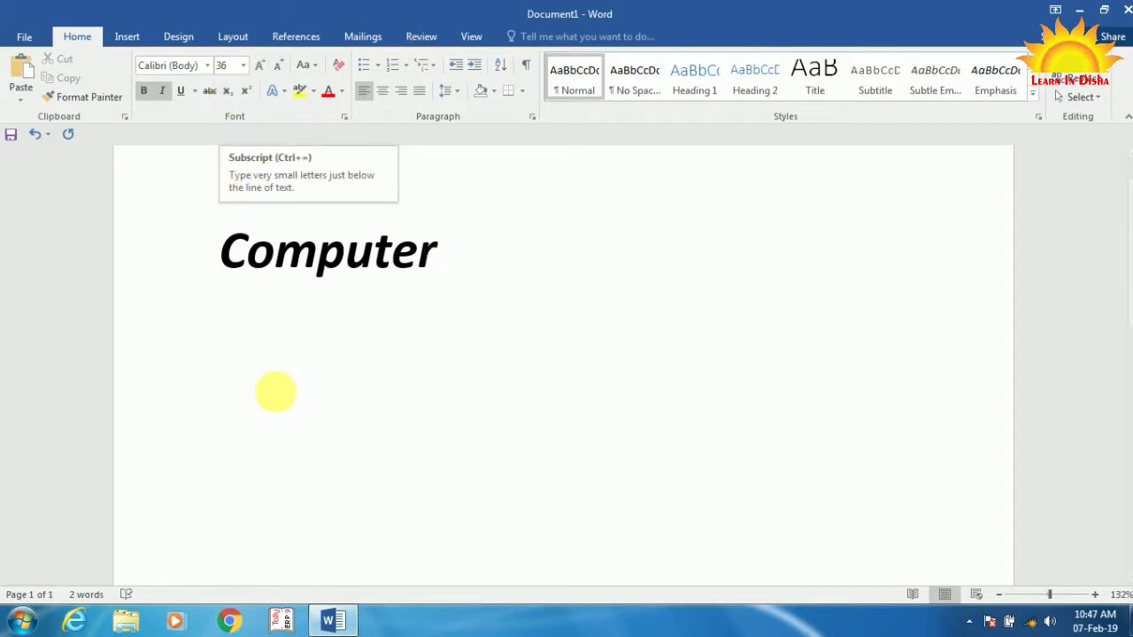
type("H")
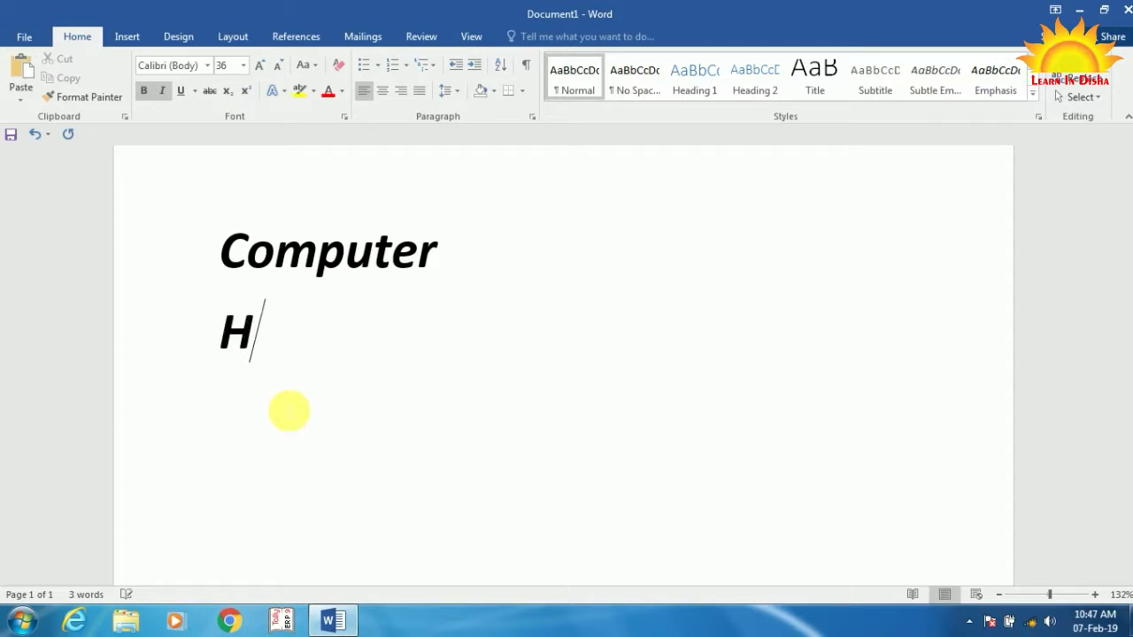
type("2O")
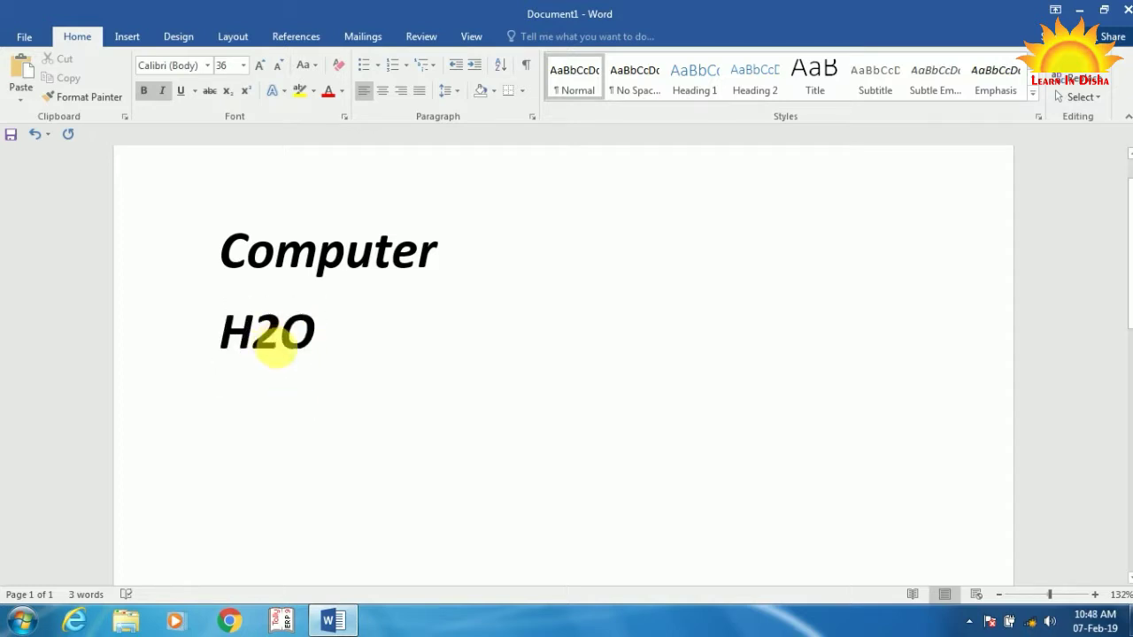
left_click_drag(261, 349, 261, 349)
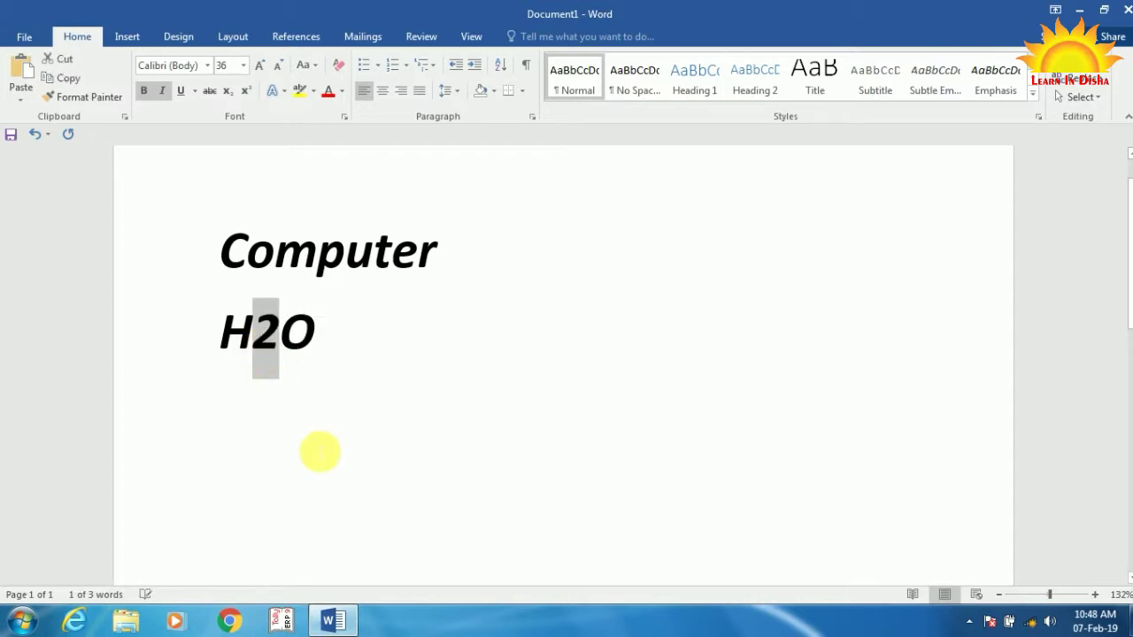
left_click(227, 93)
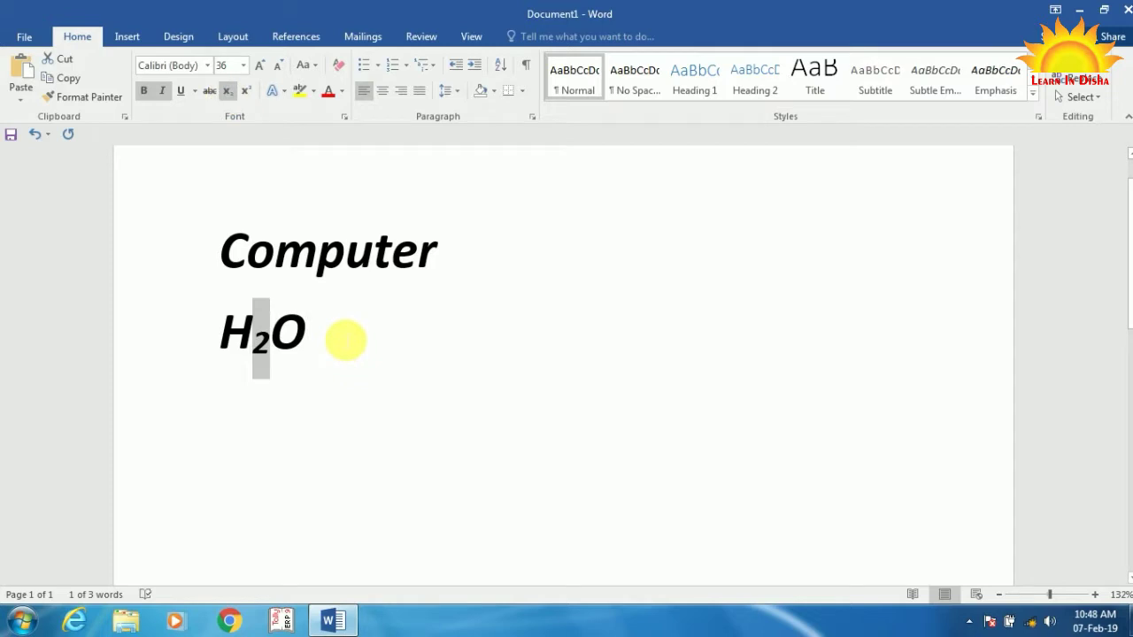
Make the 2 after x superscript to form x², then turn superscript off.
left_click(345, 339)
type("x2")
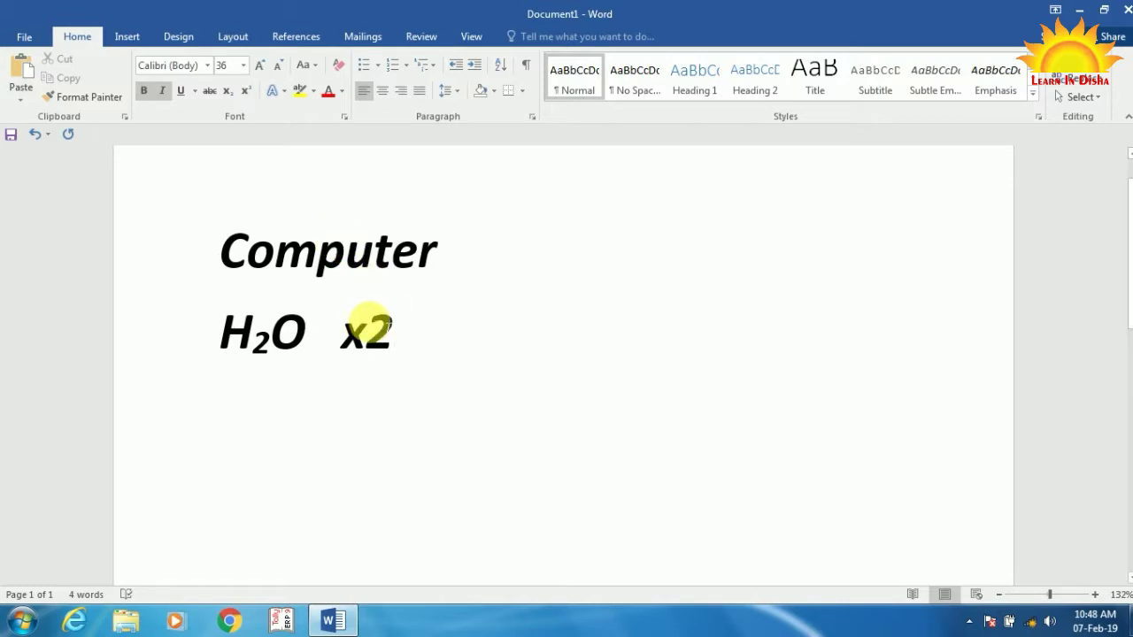
left_click_drag(393, 327, 366, 335)
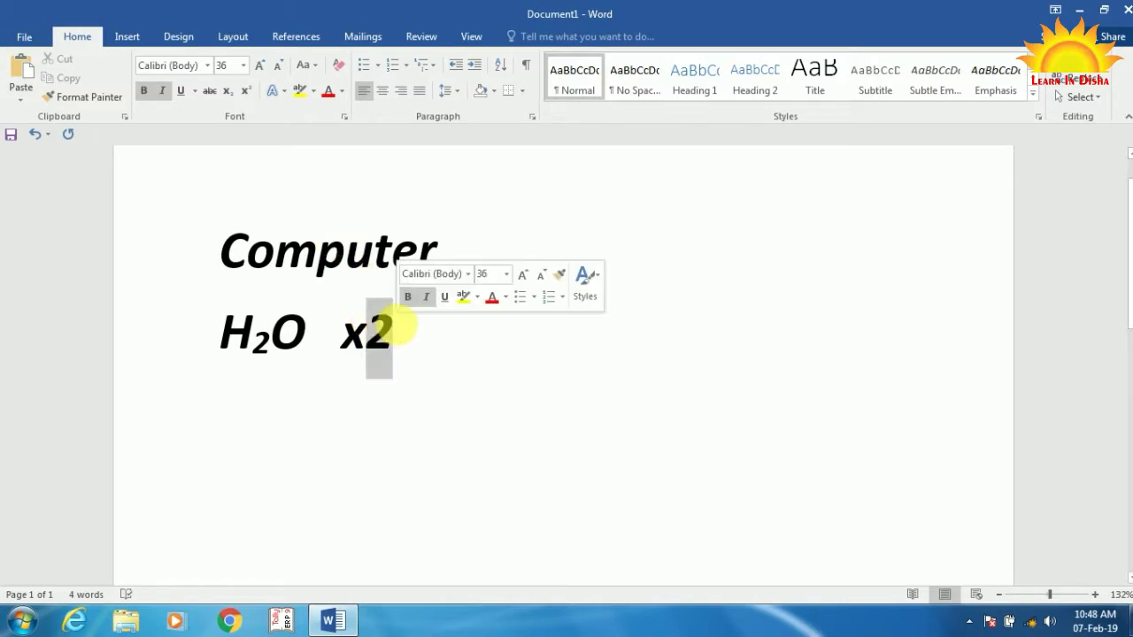
left_click(247, 90)
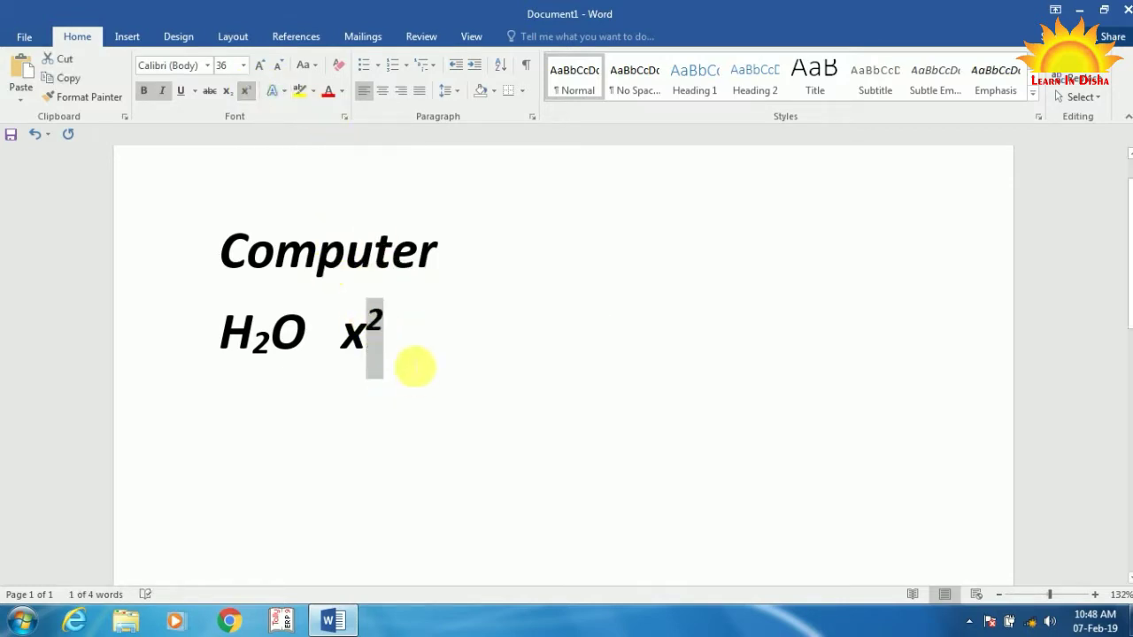
left_click(415, 365)
left_click(246, 90)
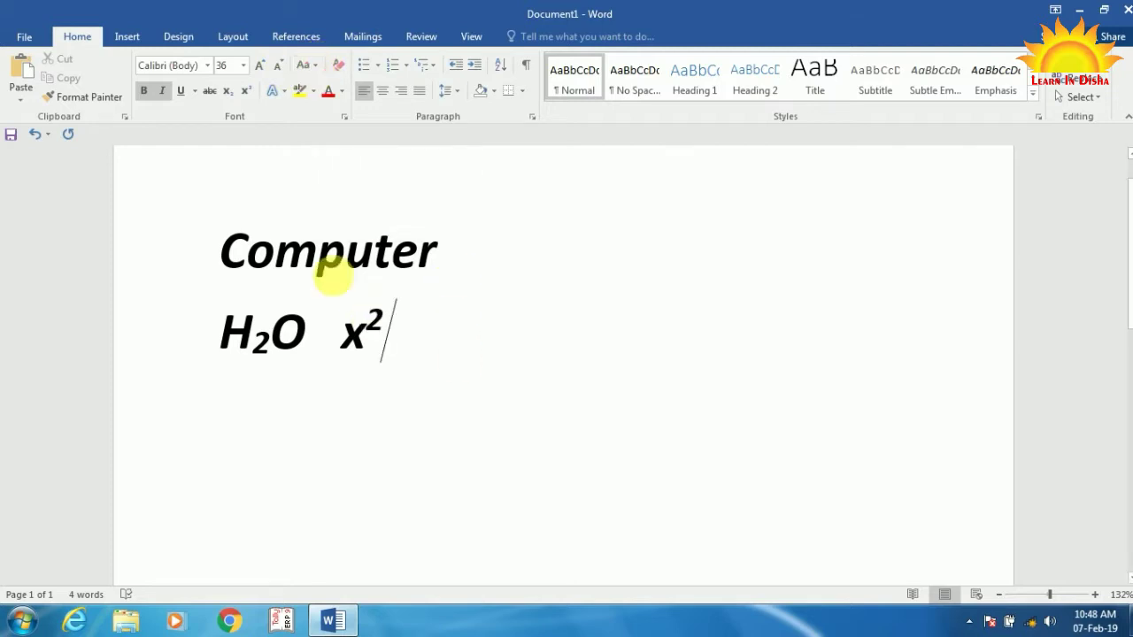
Type 'siksha sansthan' after 'Computer' on the top line, fixing typos along the way.
left_click(203, 265)
left_click(482, 268)
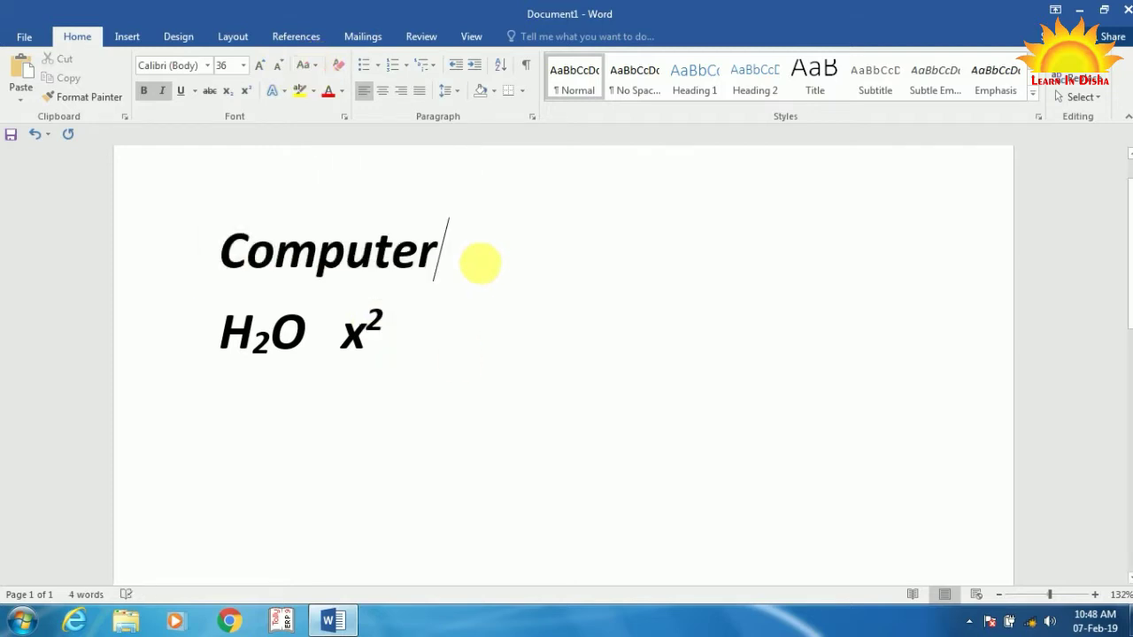
type("d")
key("BackSpace")
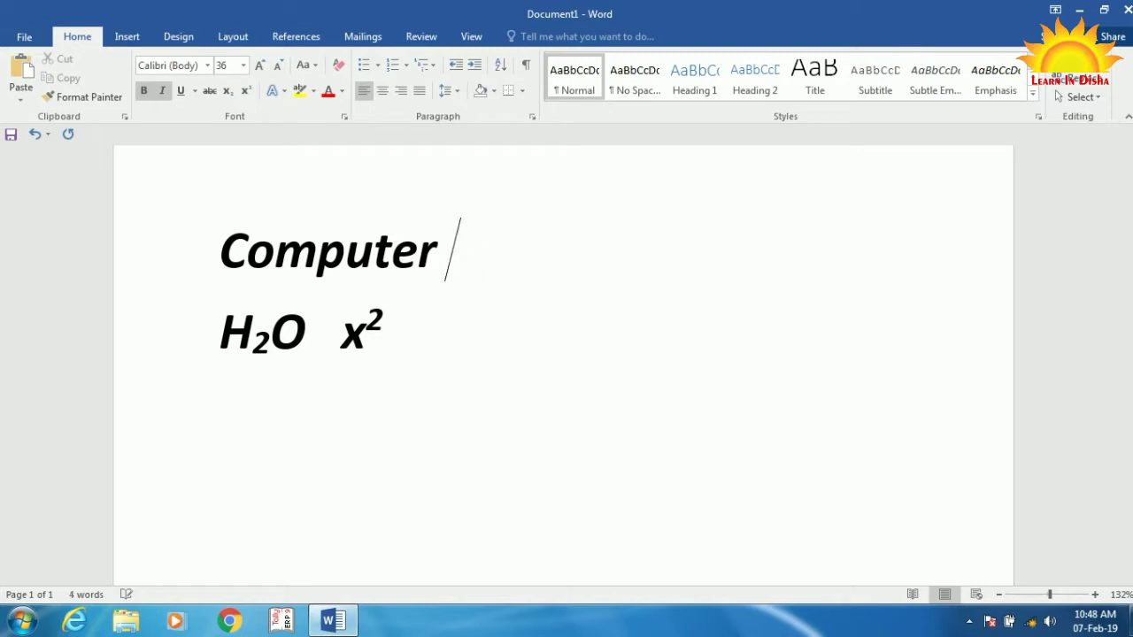
type("sik")
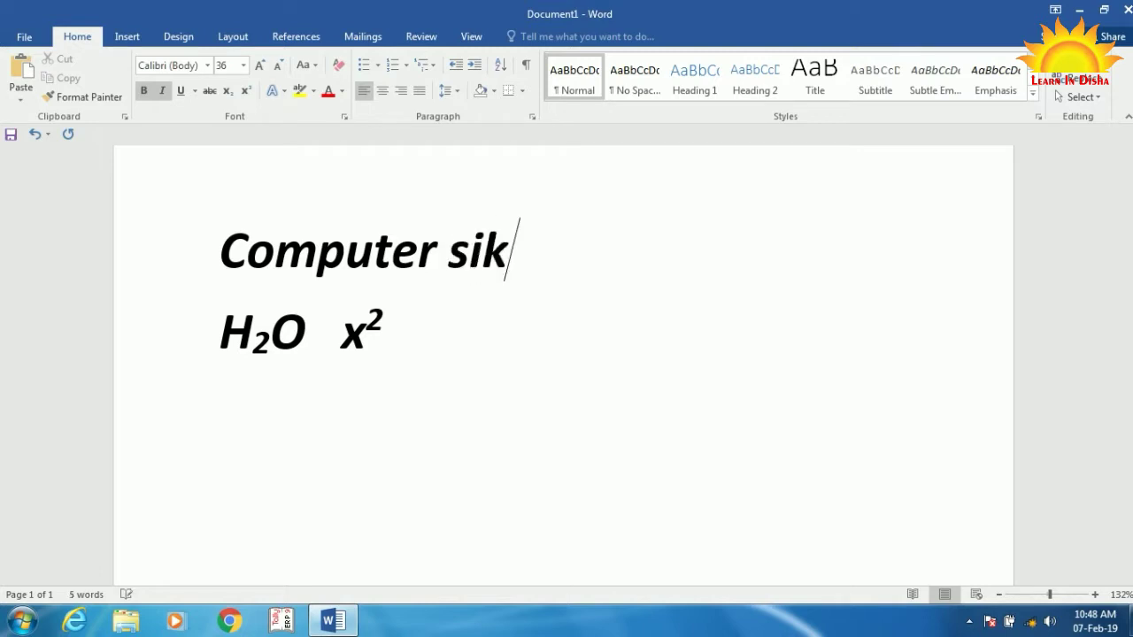
type("h")
key("BackSpace")
type("sha")
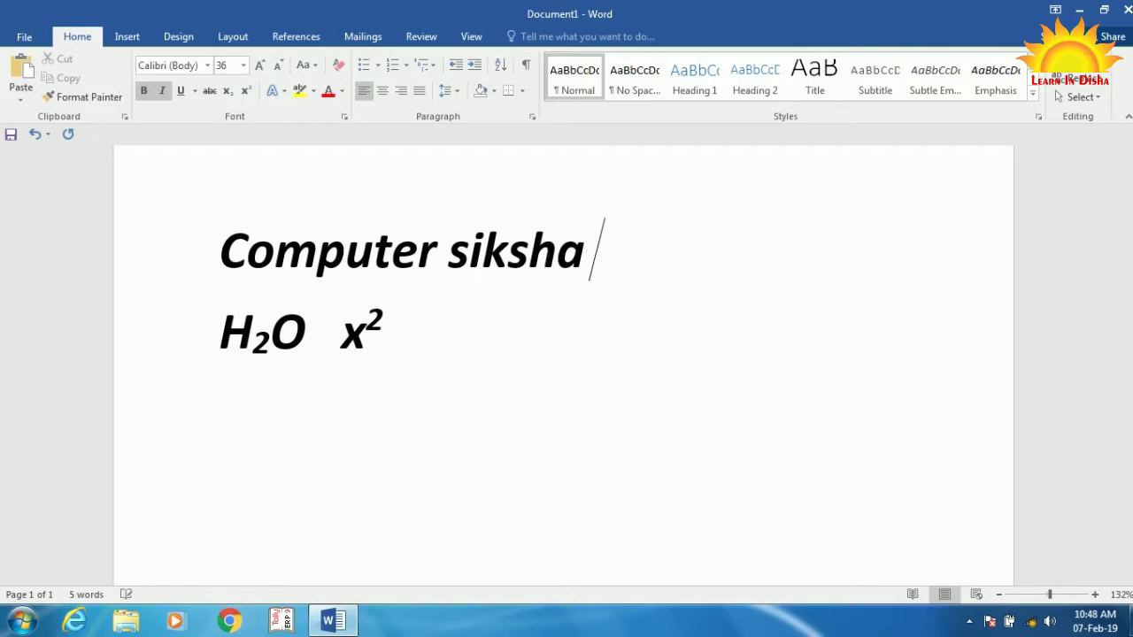
type("sa")
key("BackSpace")
type("b")
key("BackSpace")
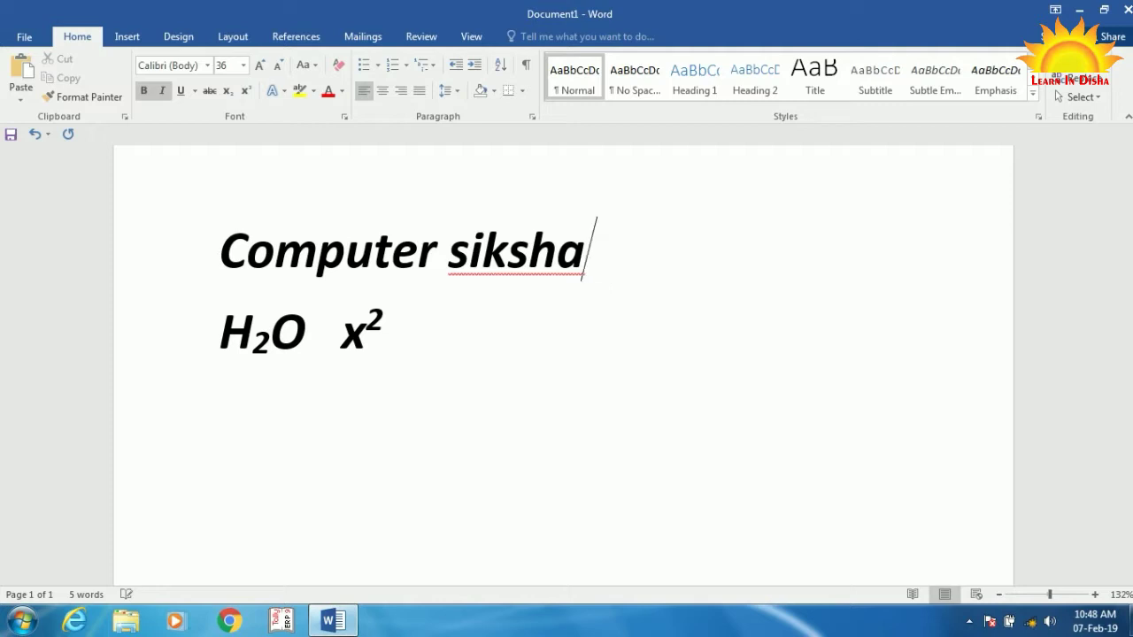
type("anstha")
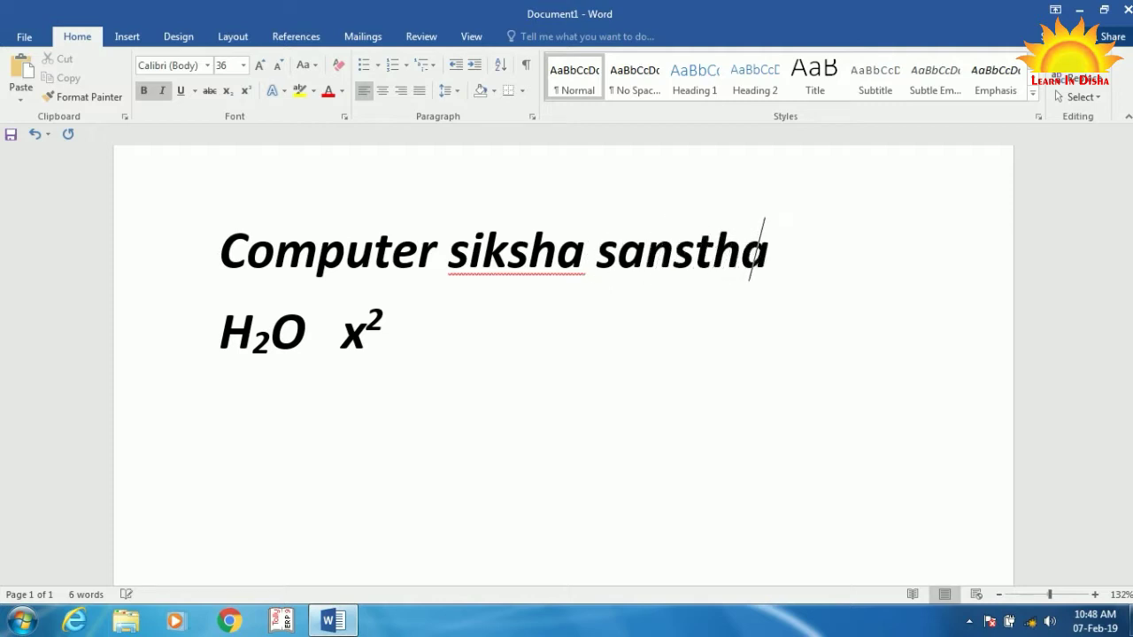
type("n")
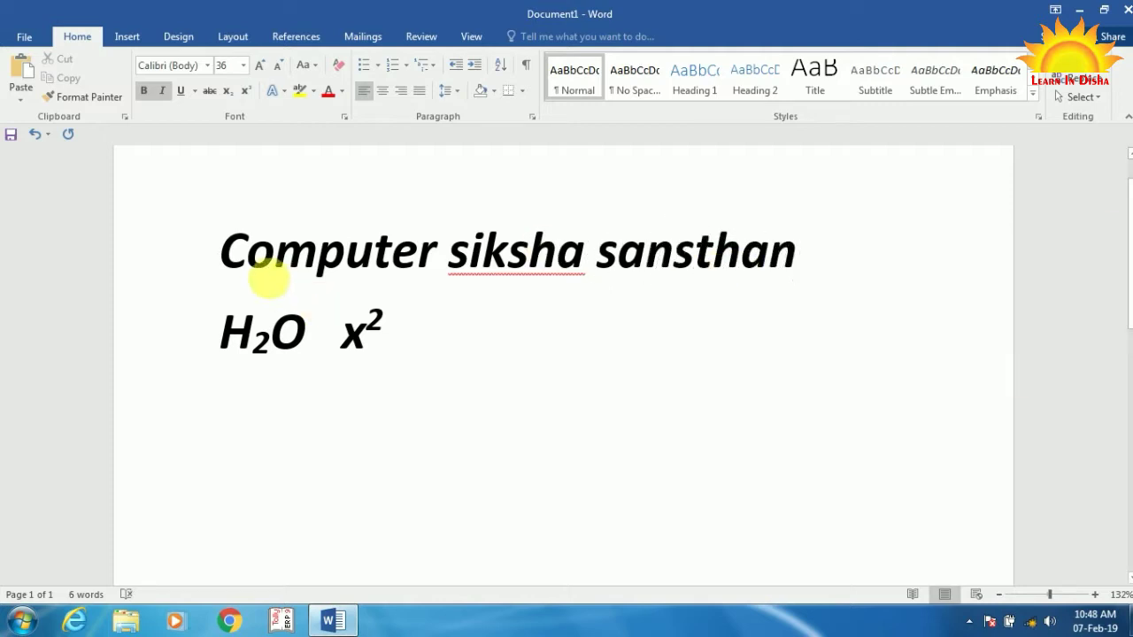
Select the title line and switch it through Sentence case, lowercase, then UPPERCASE.
mouse_move(222, 237)
left_mouse_down()
mouse_move(673, 261)
mouse_move(810, 247)
left_mouse_up()
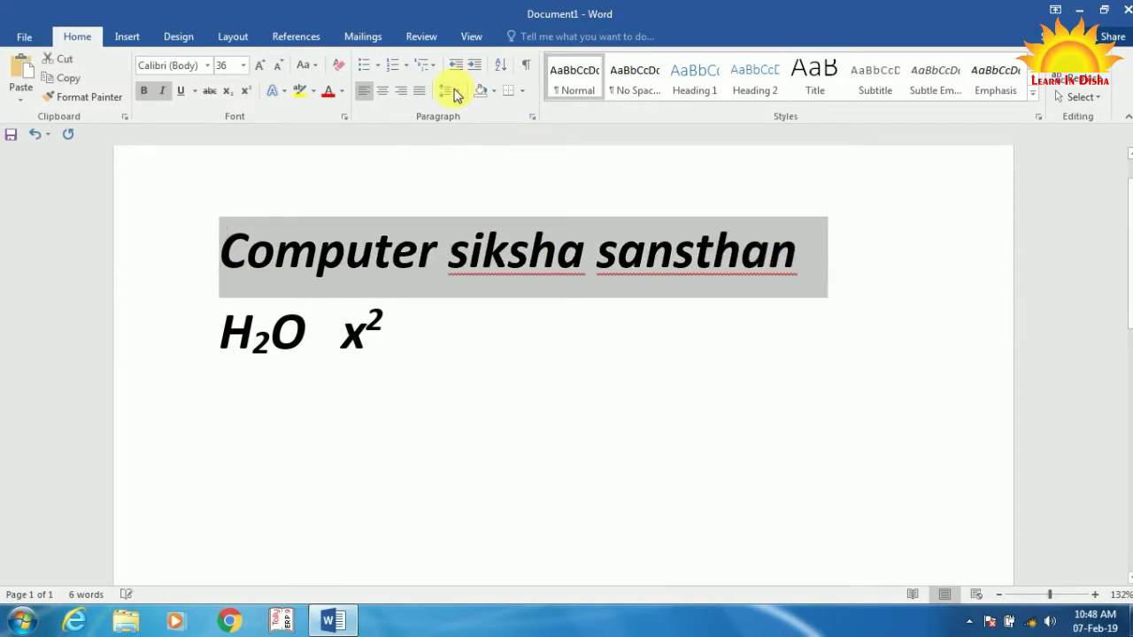
left_click(313, 66)
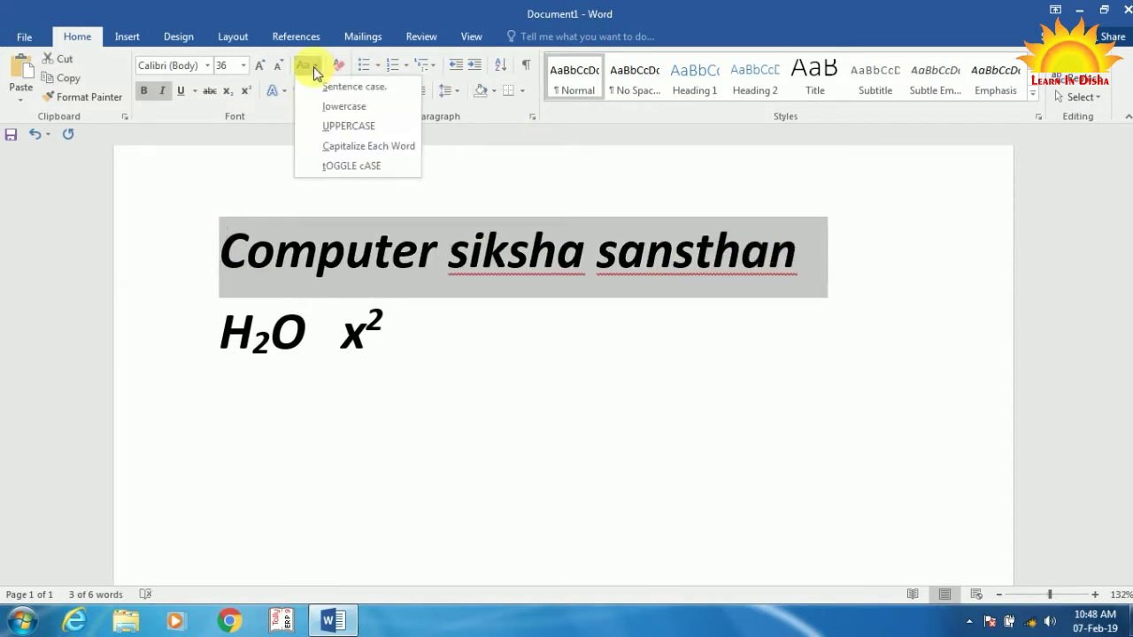
left_click(363, 87)
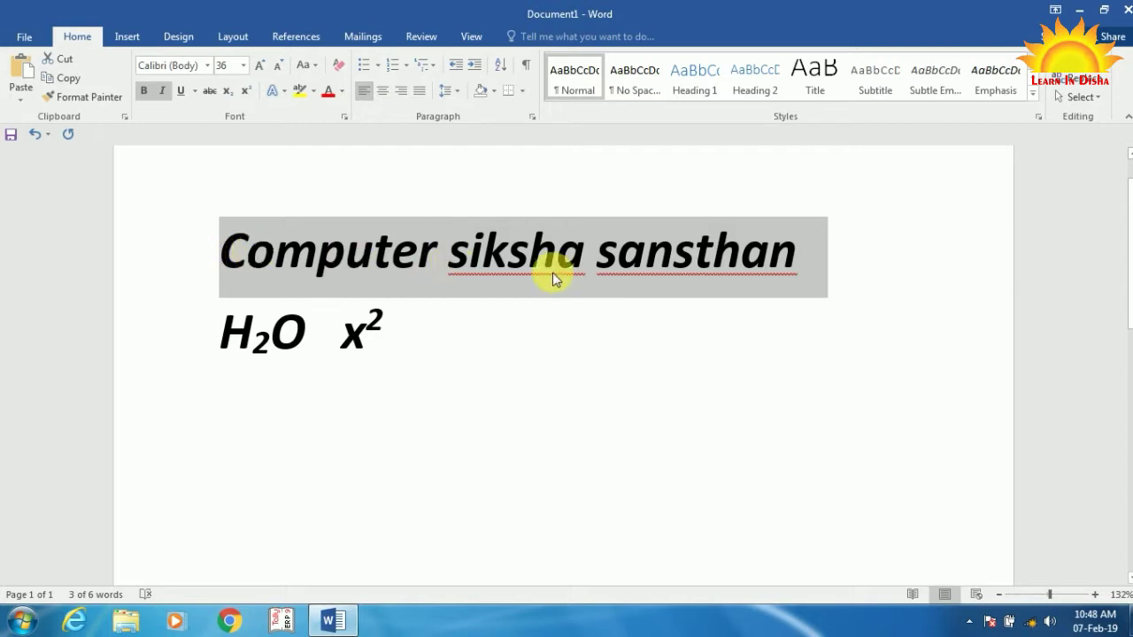
left_click(305, 65)
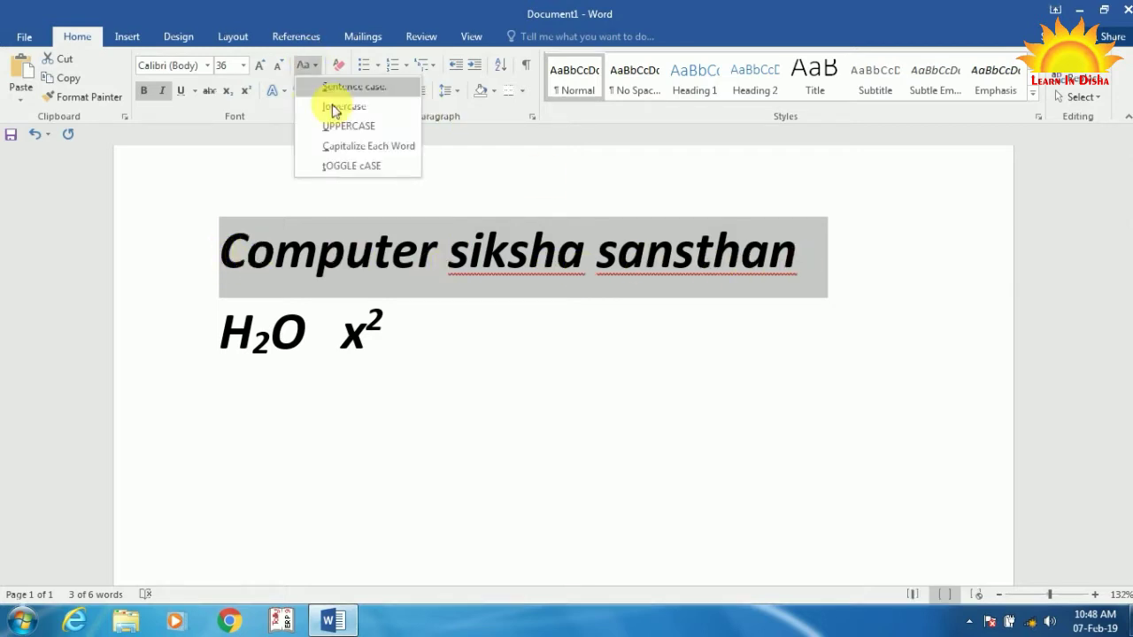
left_click(345, 108)
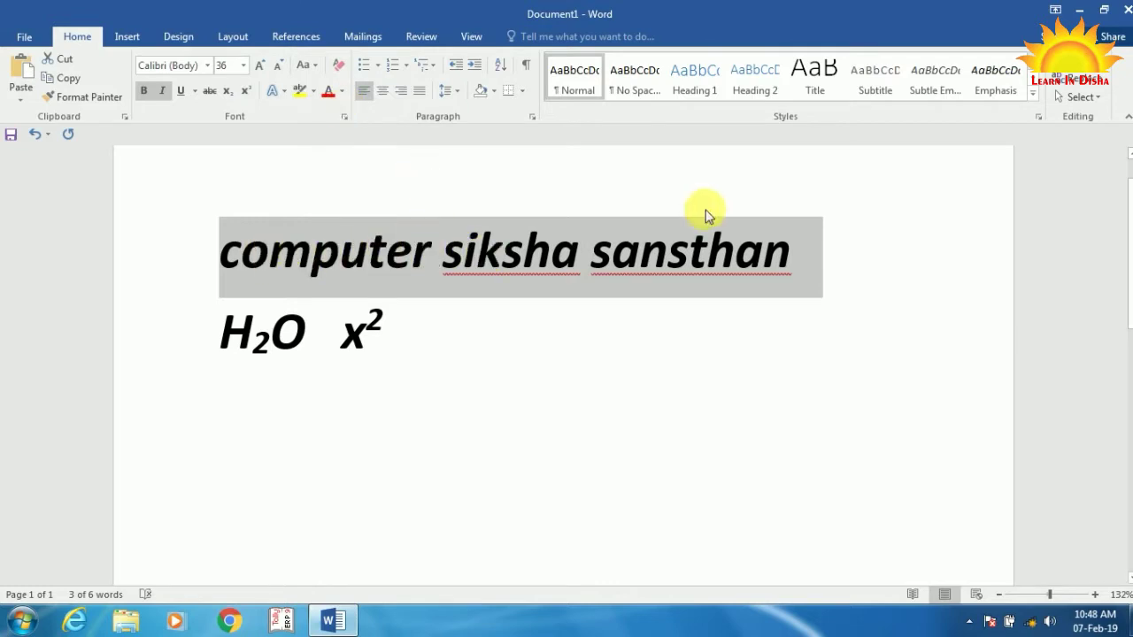
left_click(305, 65)
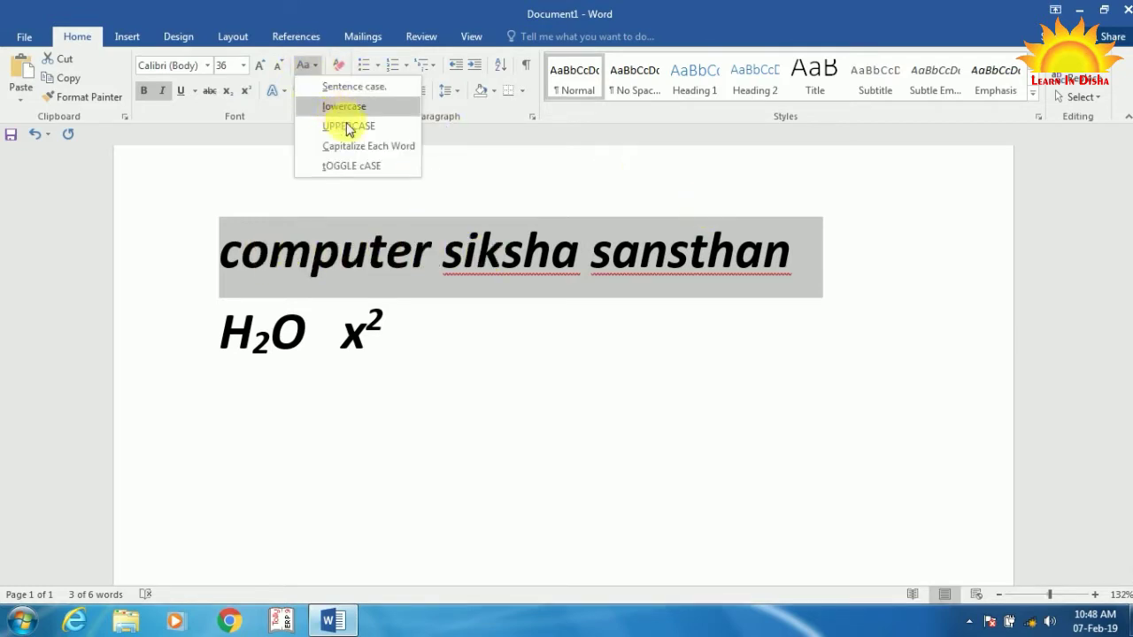
left_click(348, 126)
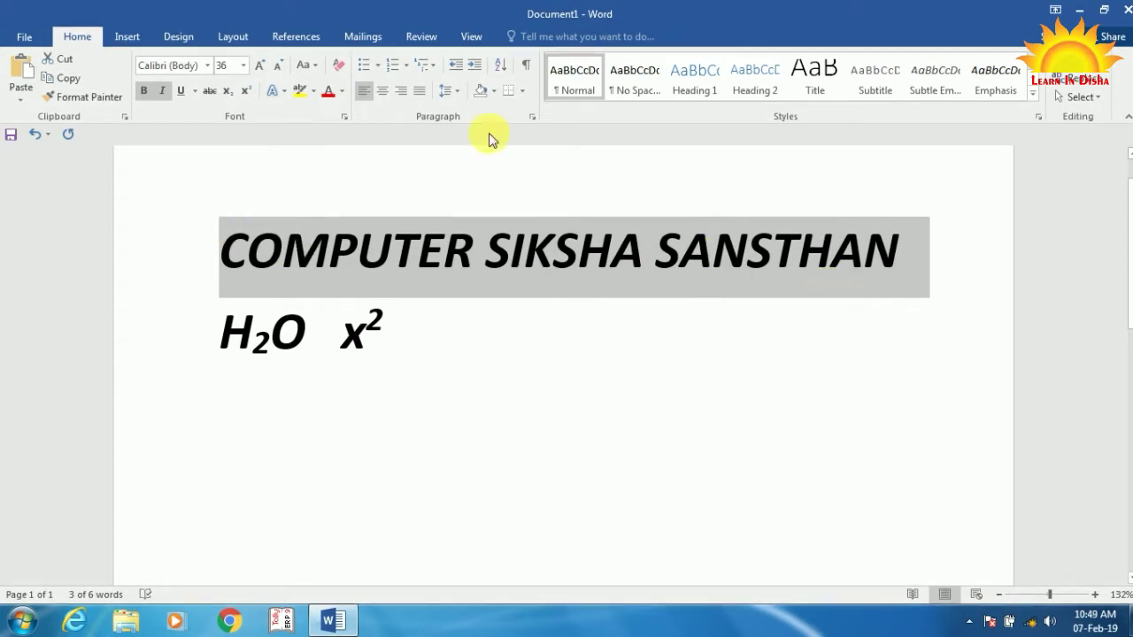
Apply Capitalize Each Word, then tOGGLE cASE so the title reads 'cOMPUTER sIKSHA sANSTHAN'.
left_click(303, 65)
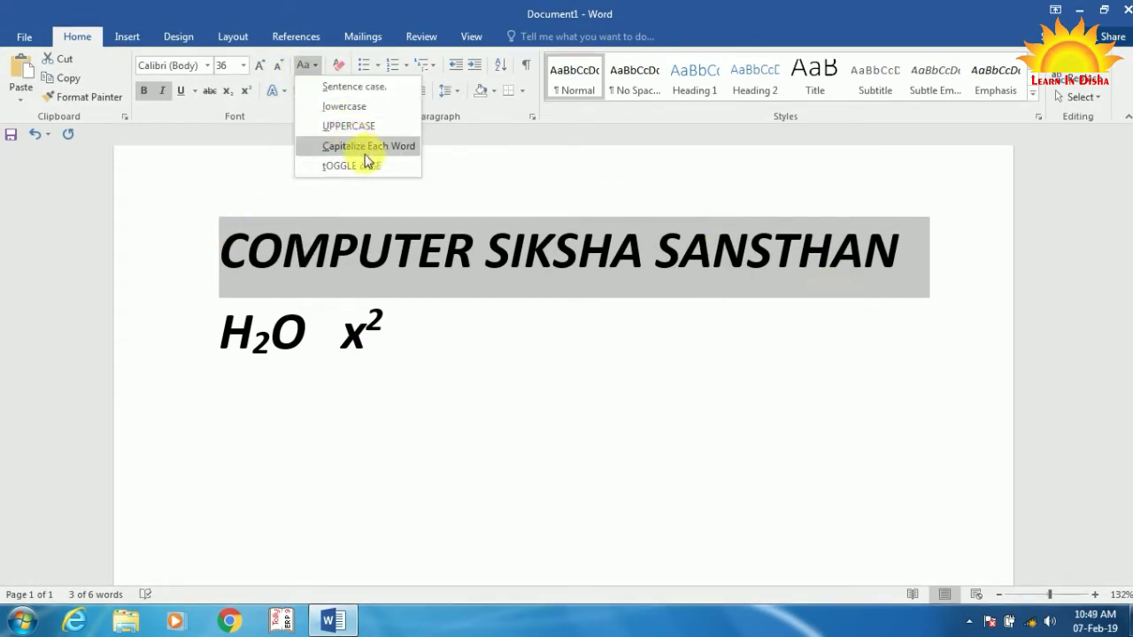
left_click(358, 157)
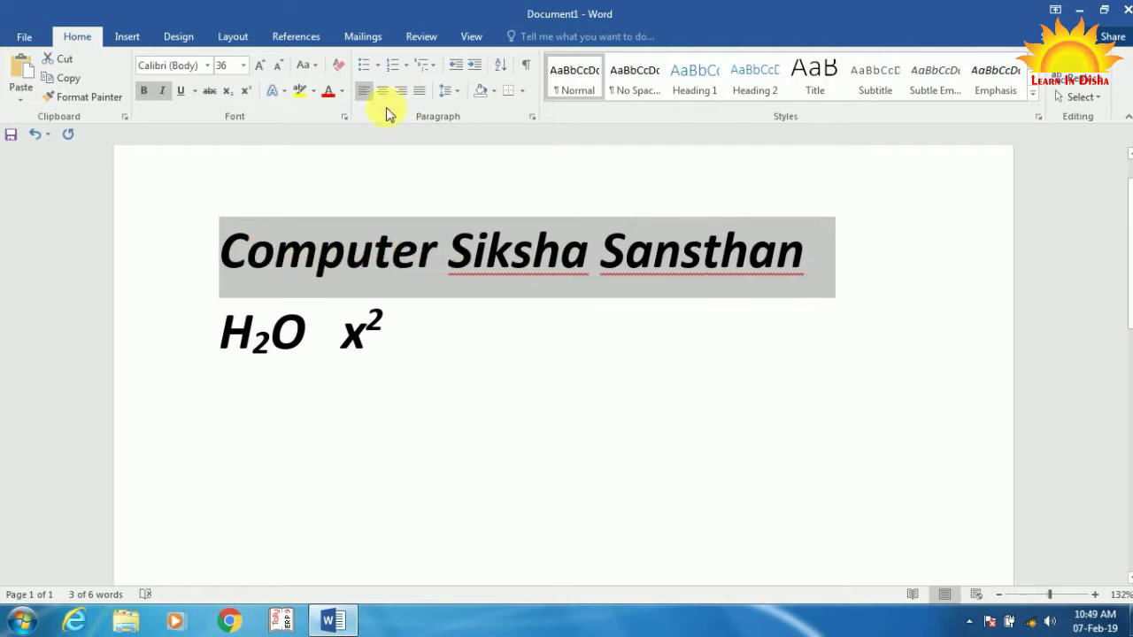
left_click(305, 66)
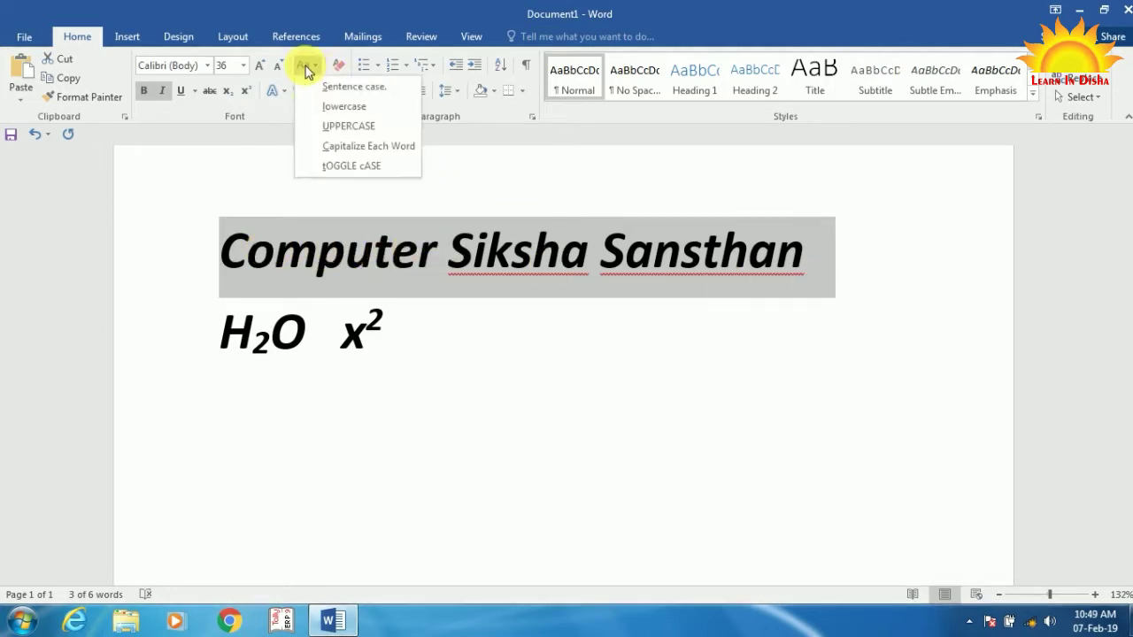
left_click(376, 167)
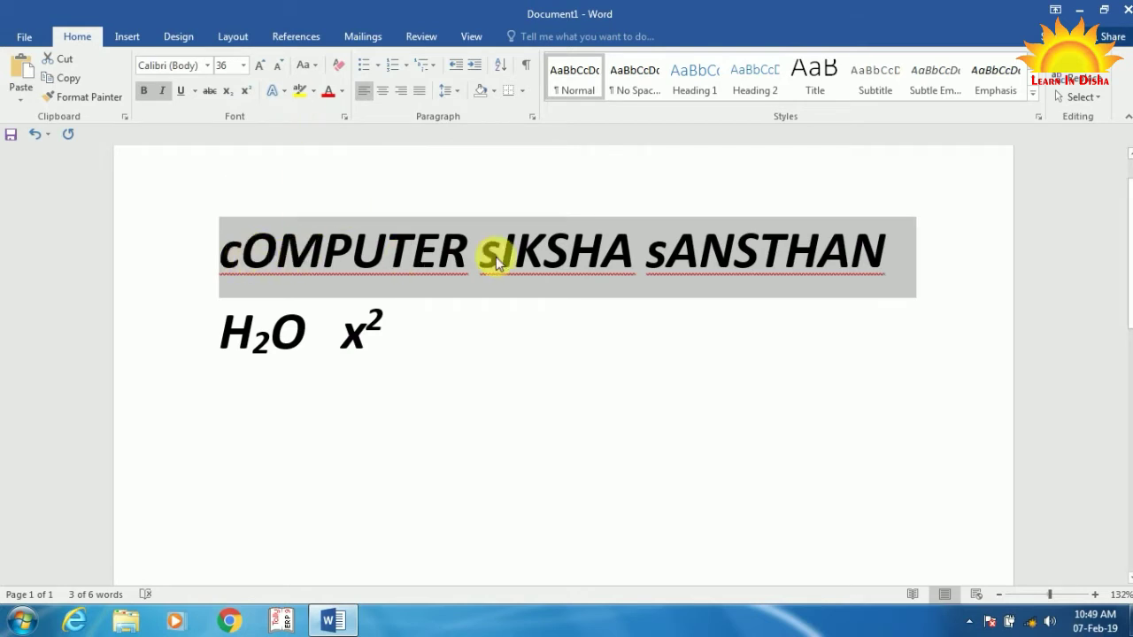
left_click(311, 62)
left_click(422, 126)
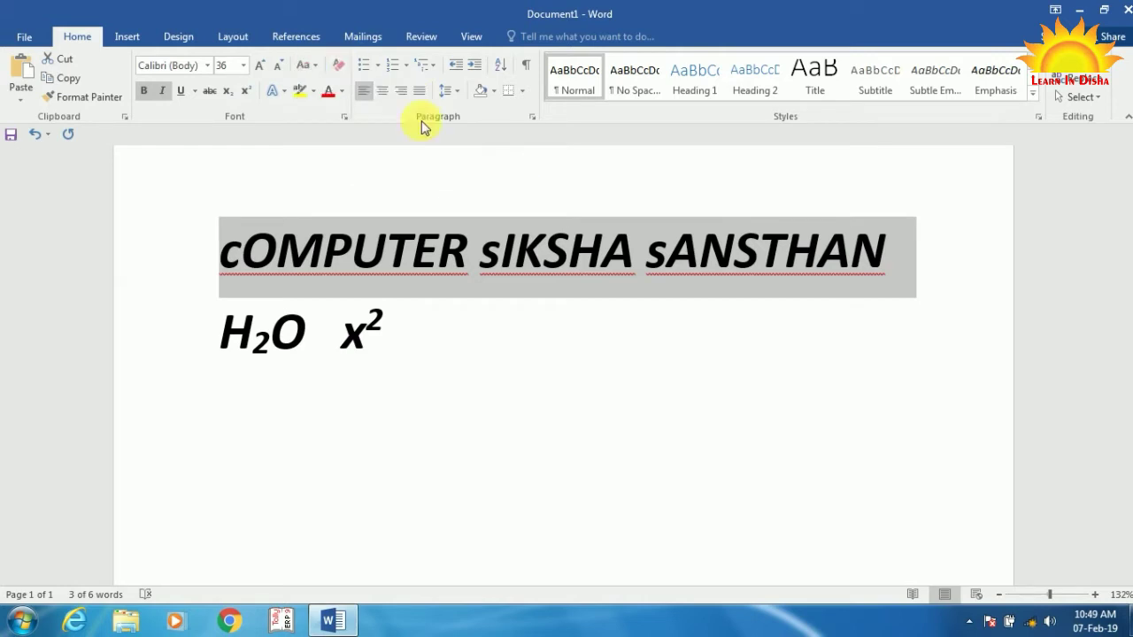
left_click(313, 92)
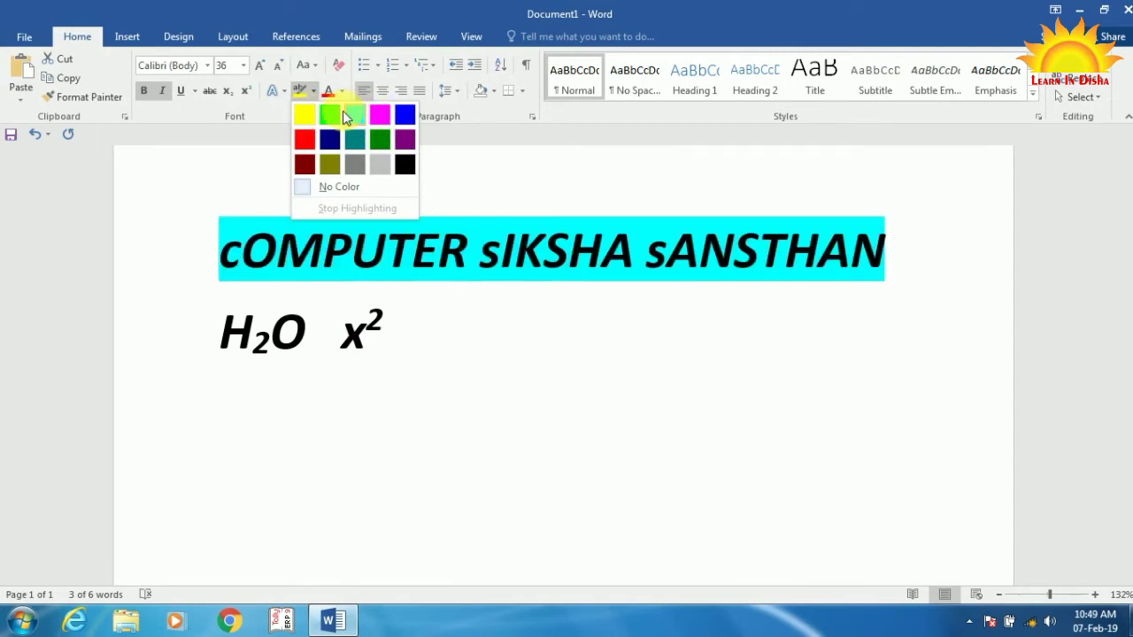
Highlight the title yellow, make its text purple, and extend the selection to the H₂O line.
left_click(313, 118)
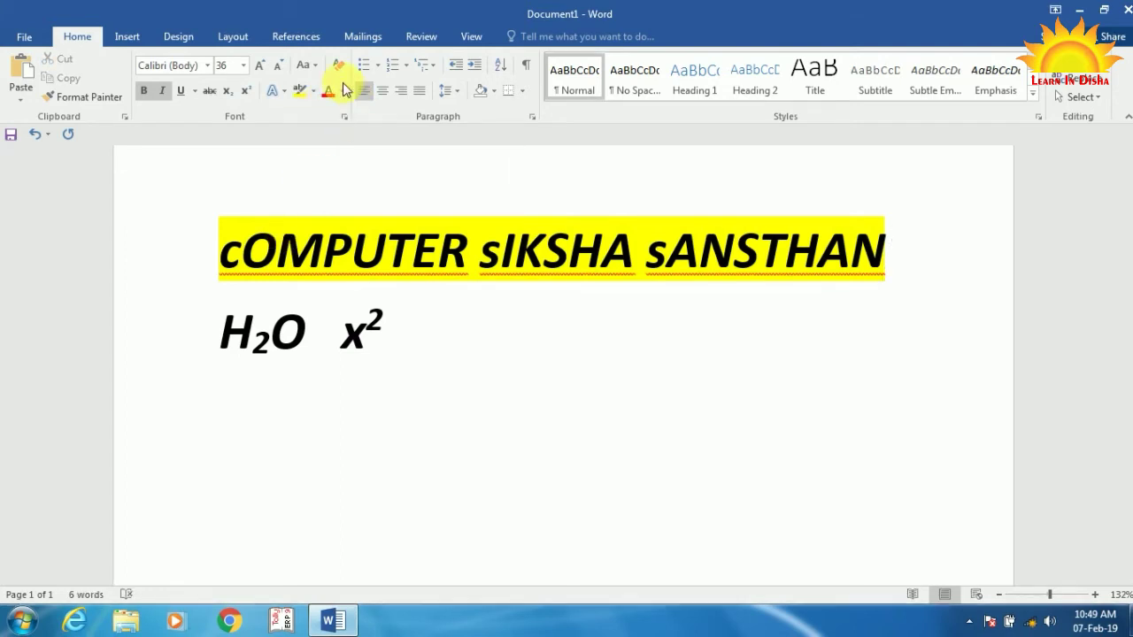
left_click(342, 91)
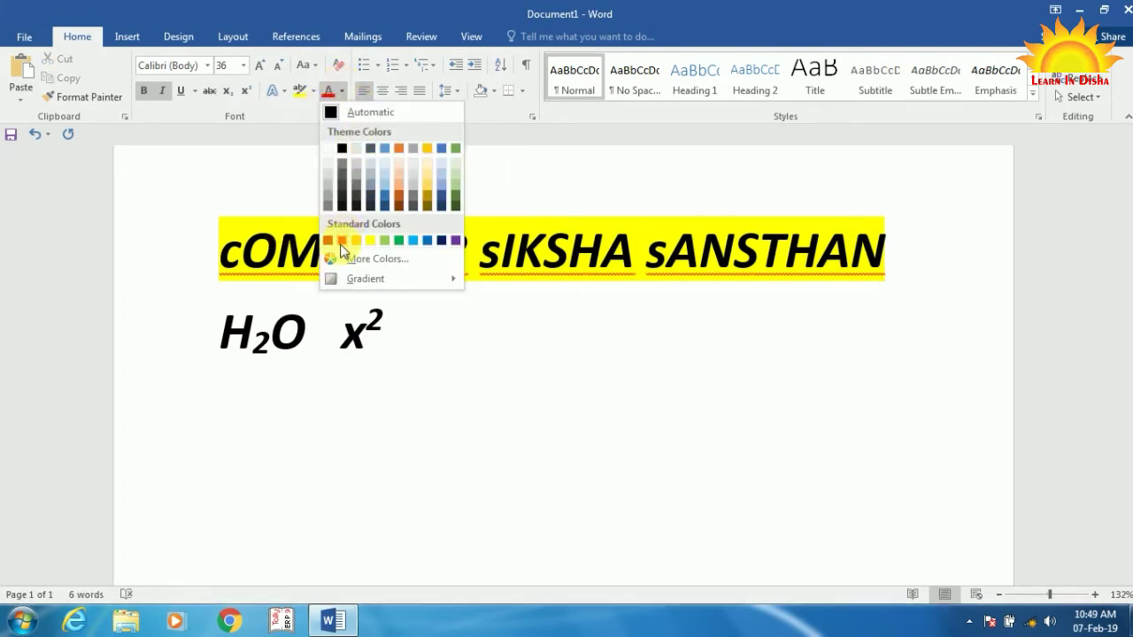
left_click(890, 254)
left_click_drag(898, 254, 110, 233)
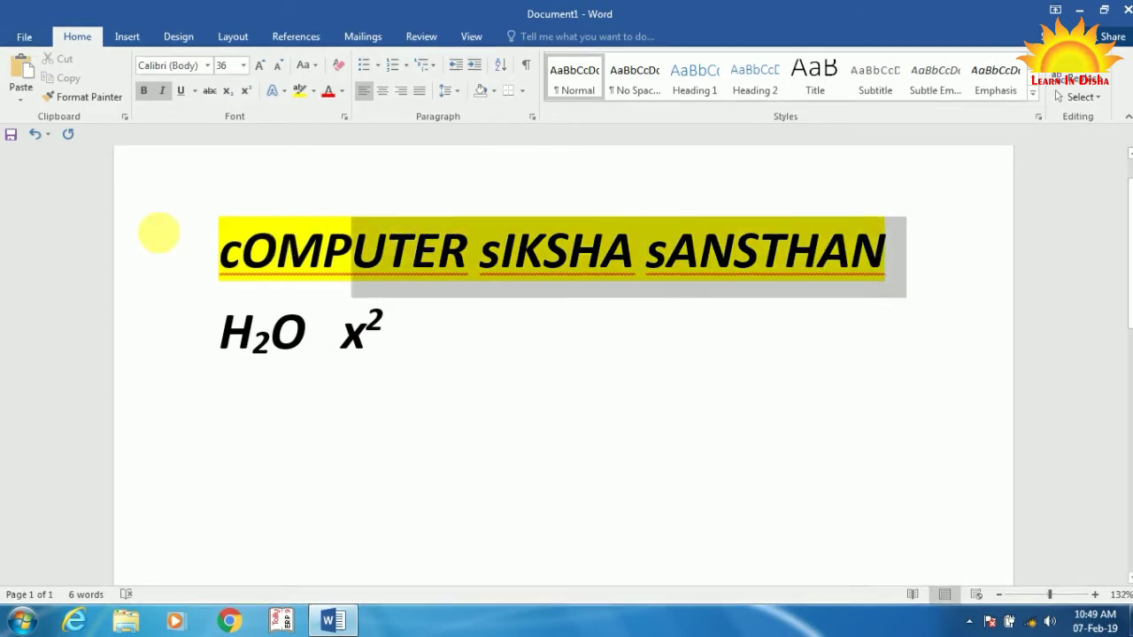
left_click(343, 92)
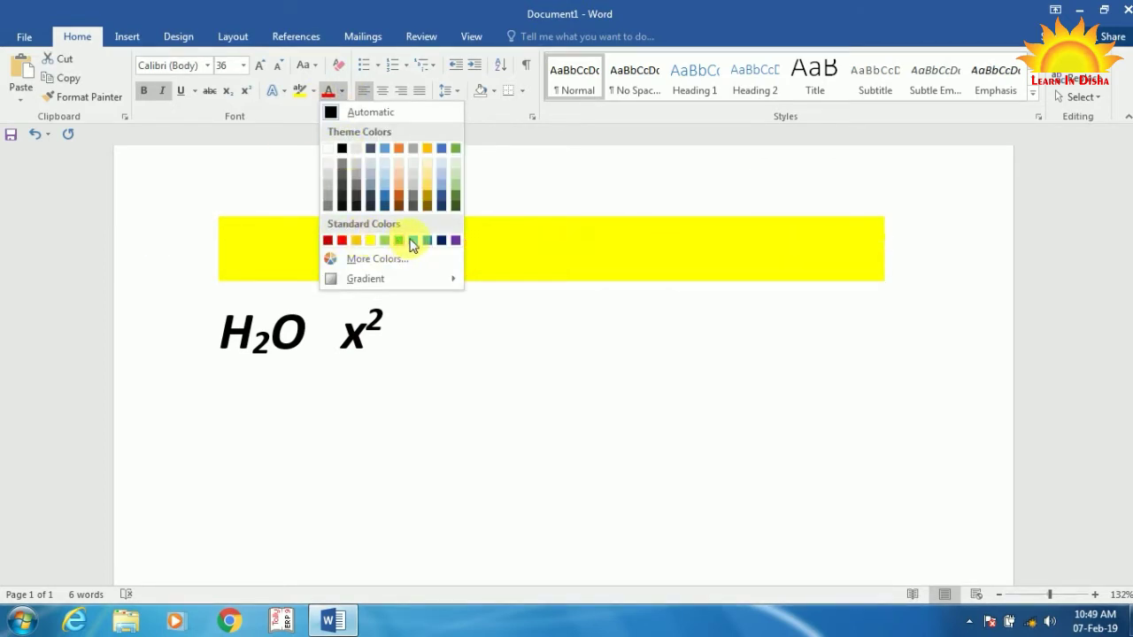
left_click(454, 241)
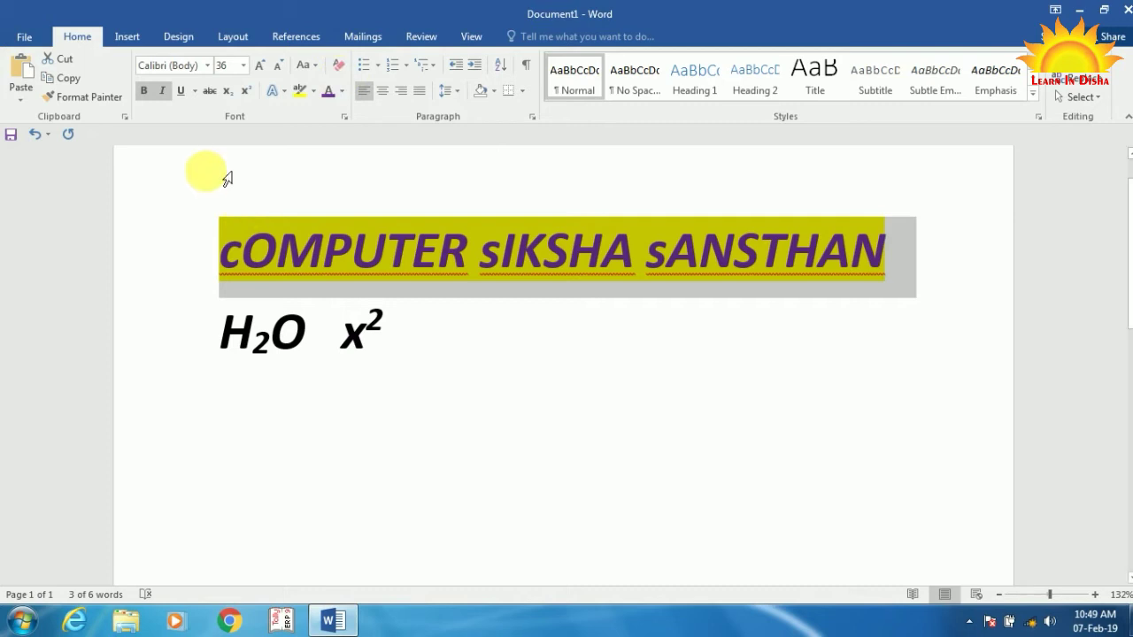
key("shift+Down")
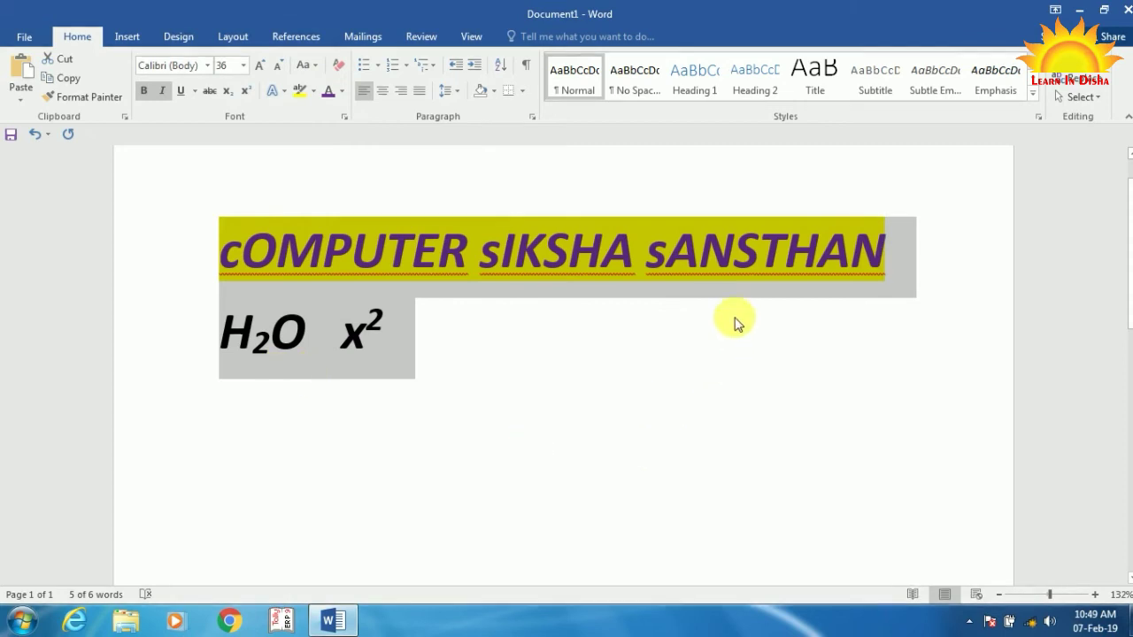
Clear all formatting from both selected lines, leaving plain 11 pt Calibri text.
left_click(337, 67)
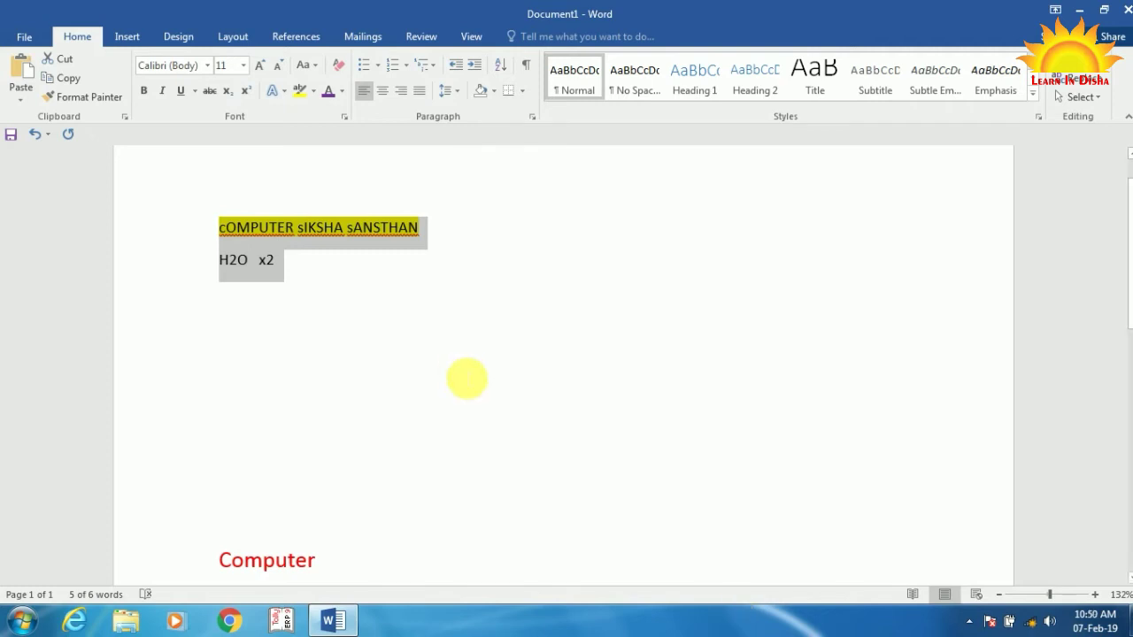
scroll(602, 354, "up", 1)
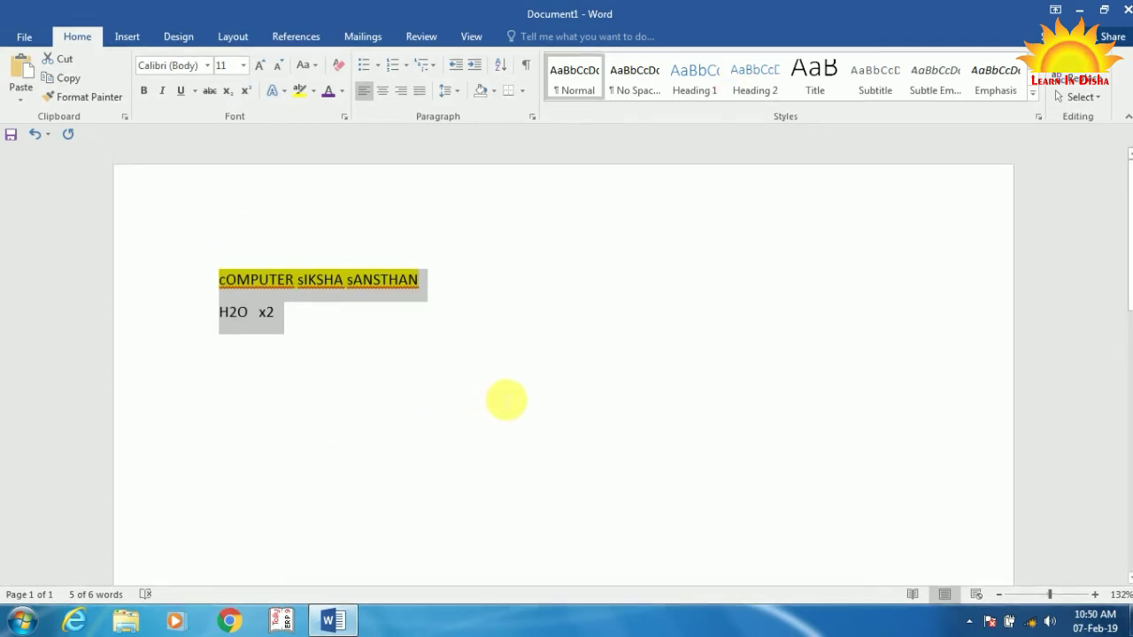